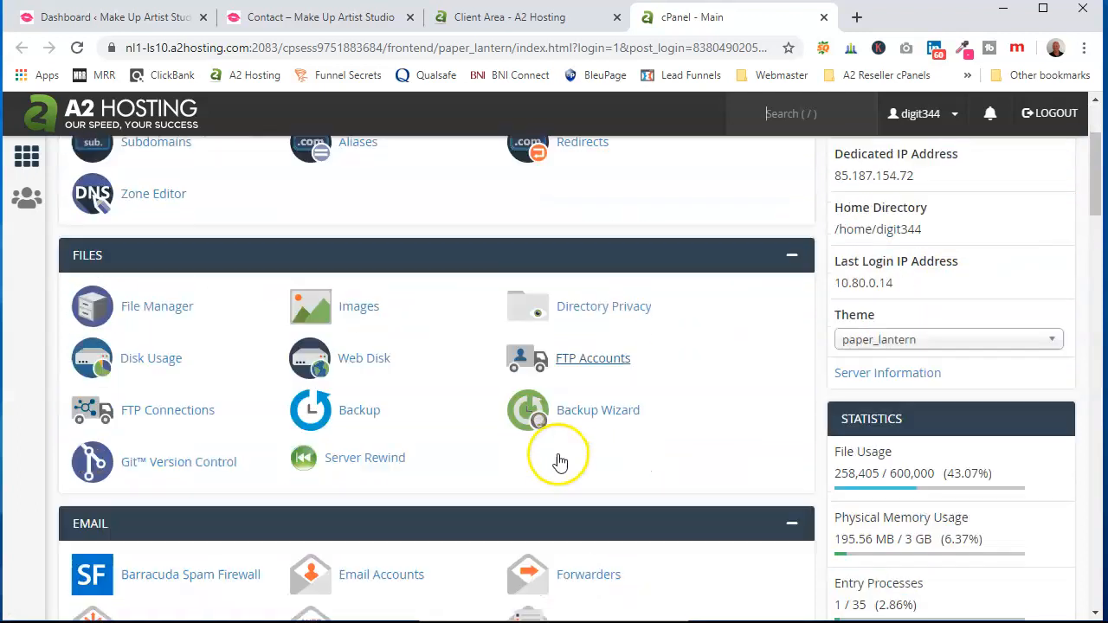
- Start a new email account on the makeupartistgateshead.co.uk domain
left_click(387, 400)
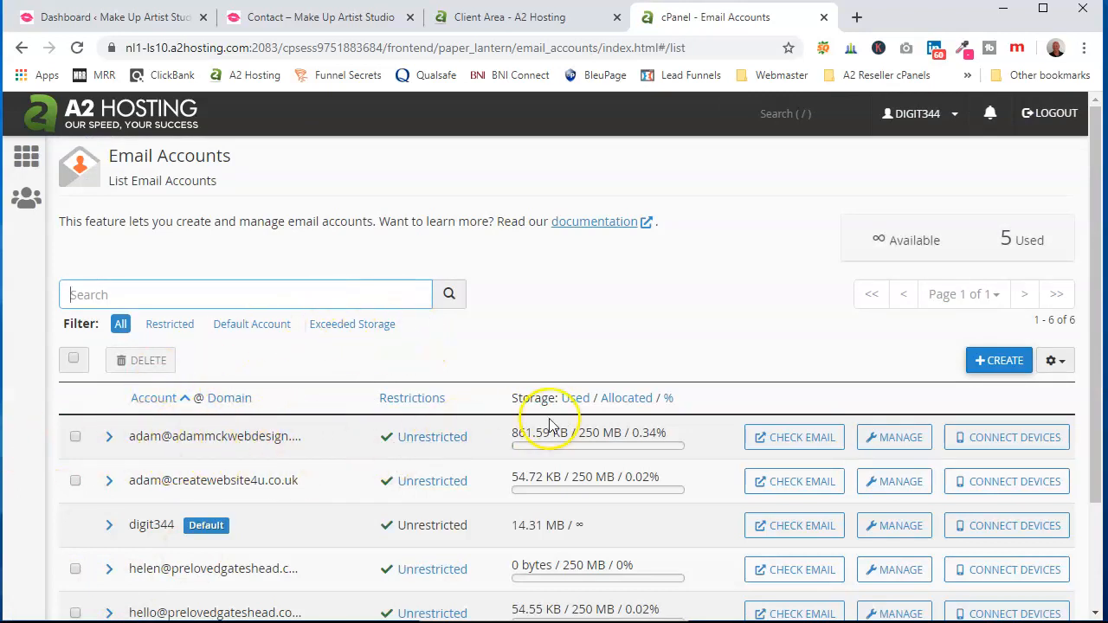
left_click(1005, 360)
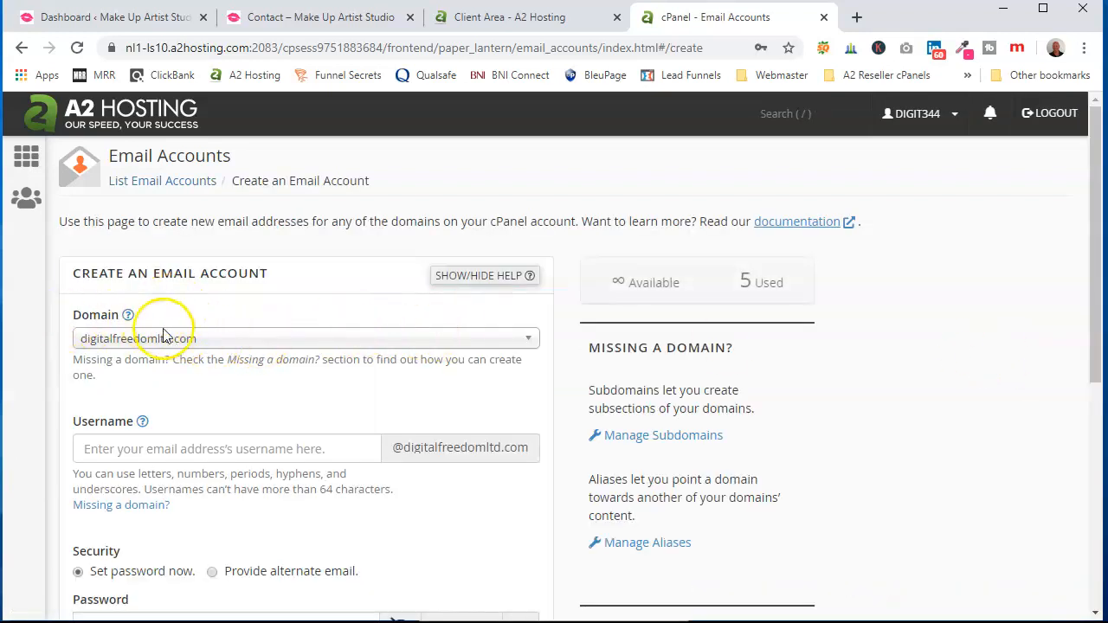
left_click(524, 340)
scroll(421, 433, "down", 1)
scroll(418, 438, "down", 6)
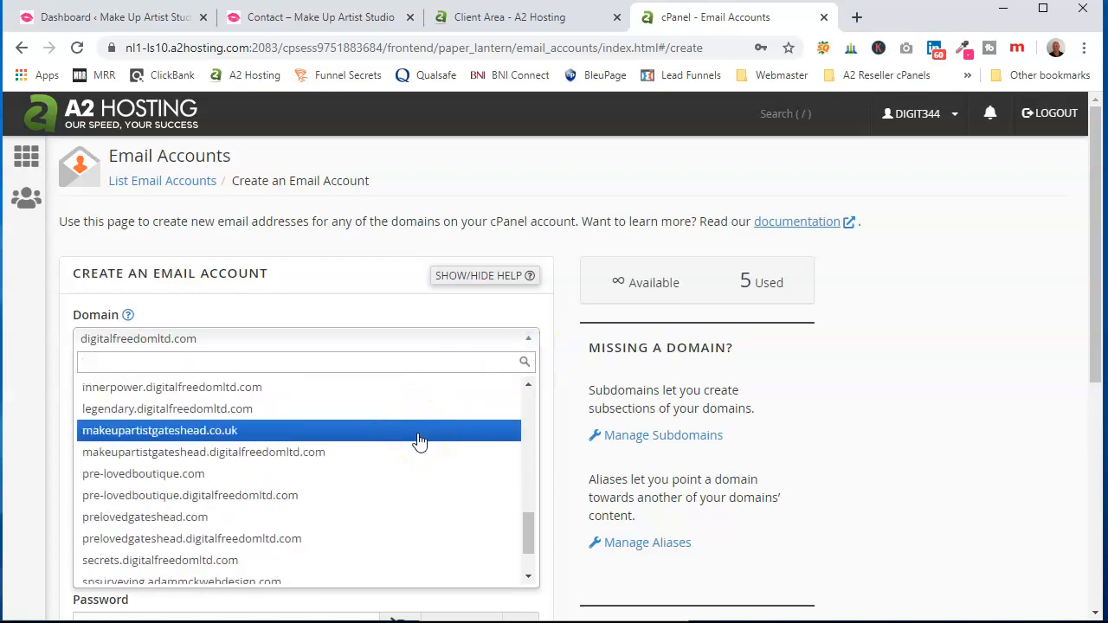
left_click(153, 432)
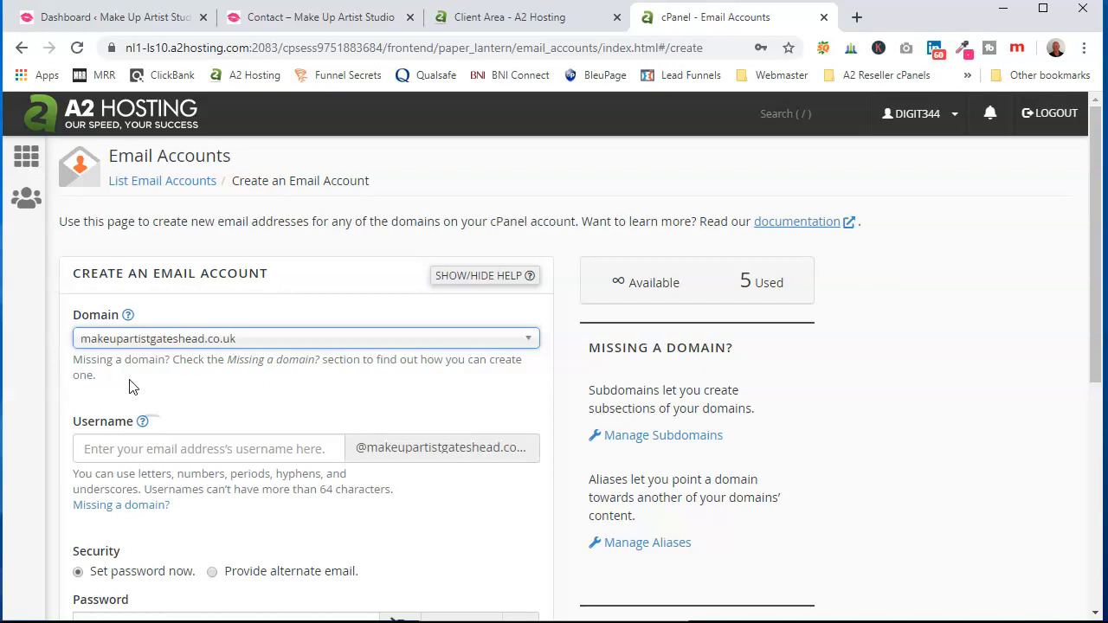
left_click(154, 447)
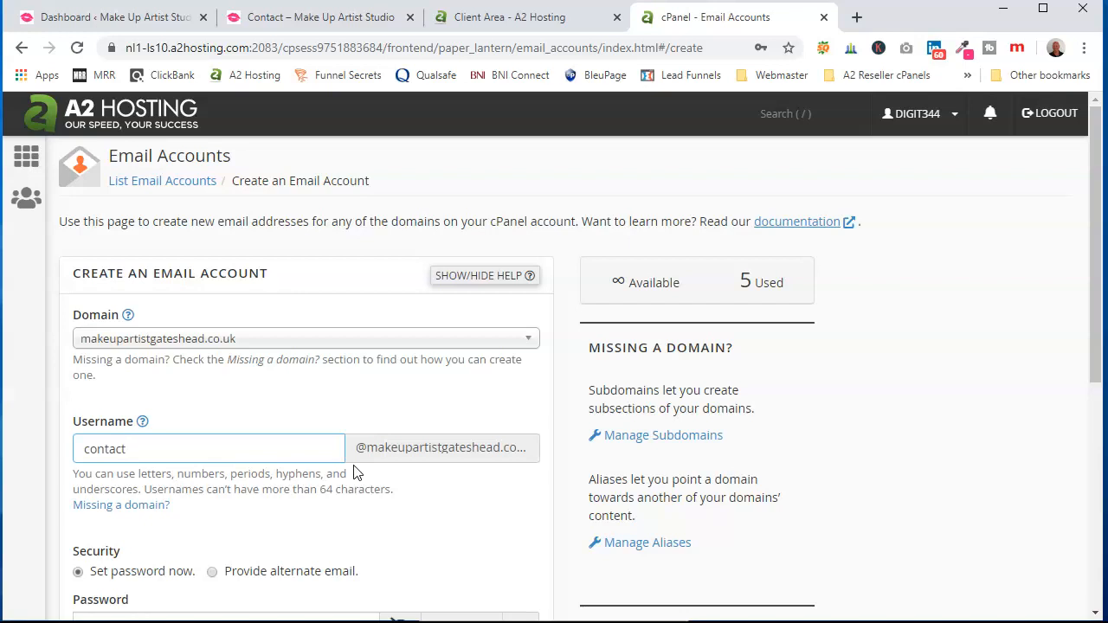
scroll(351, 458, "down", 2)
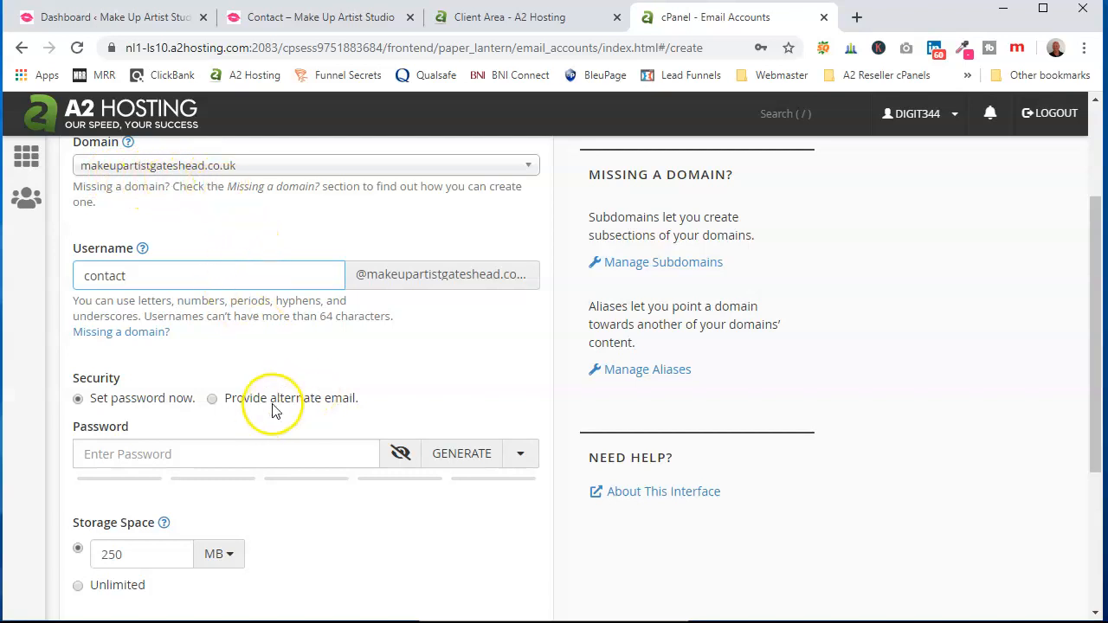
left_click(465, 459)
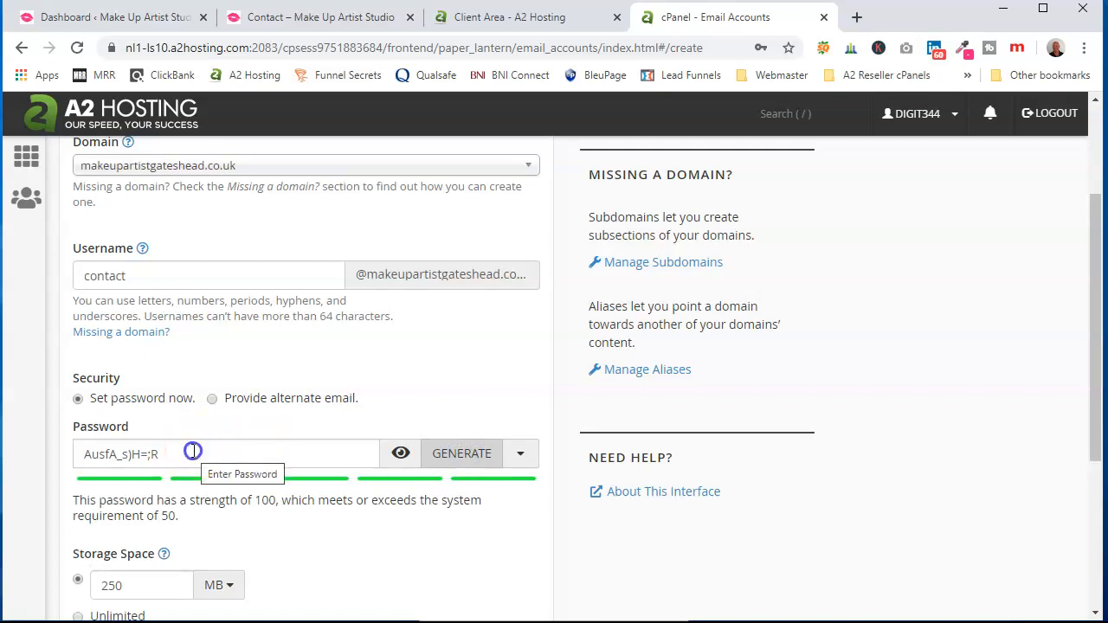
left_click_drag(198, 452, 67, 454)
right_click(103, 454)
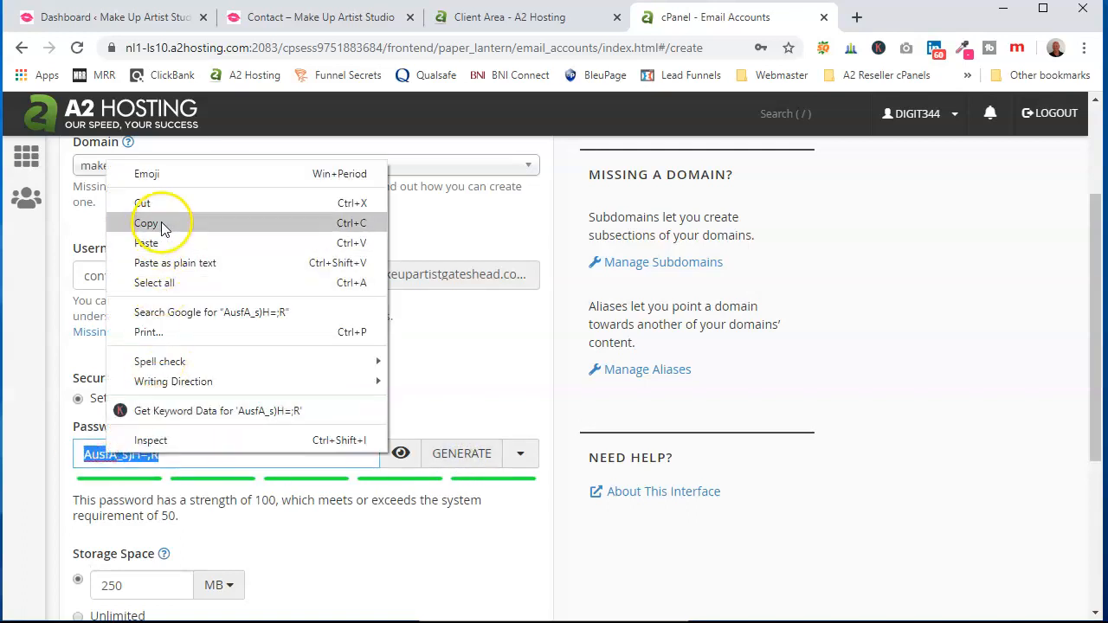
left_click(215, 223)
scroll(346, 537, "down", 3)
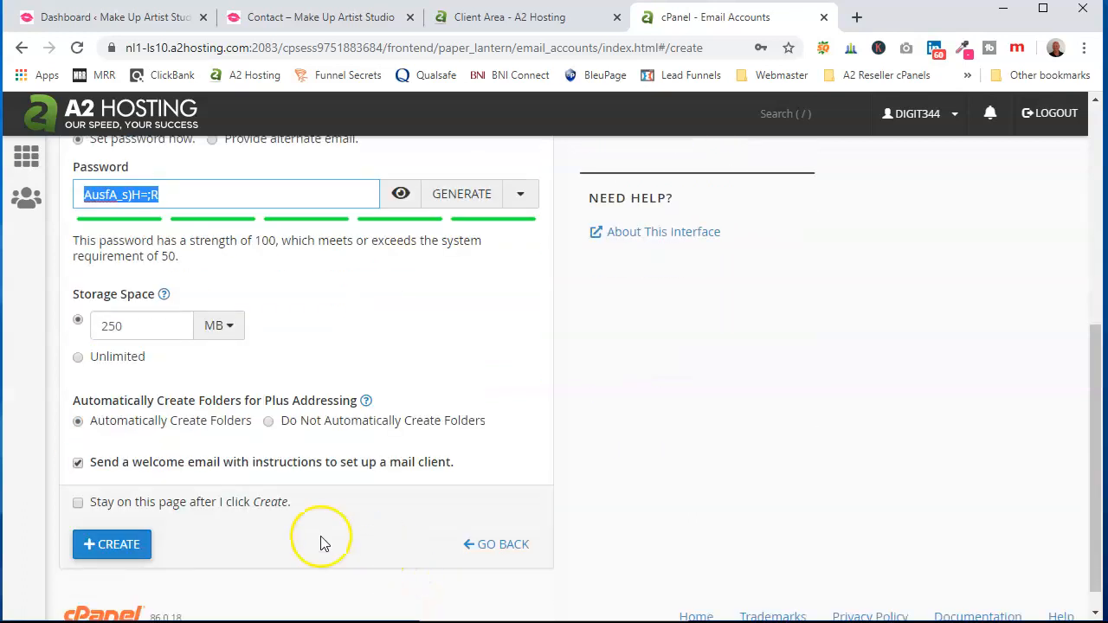
left_click(109, 544)
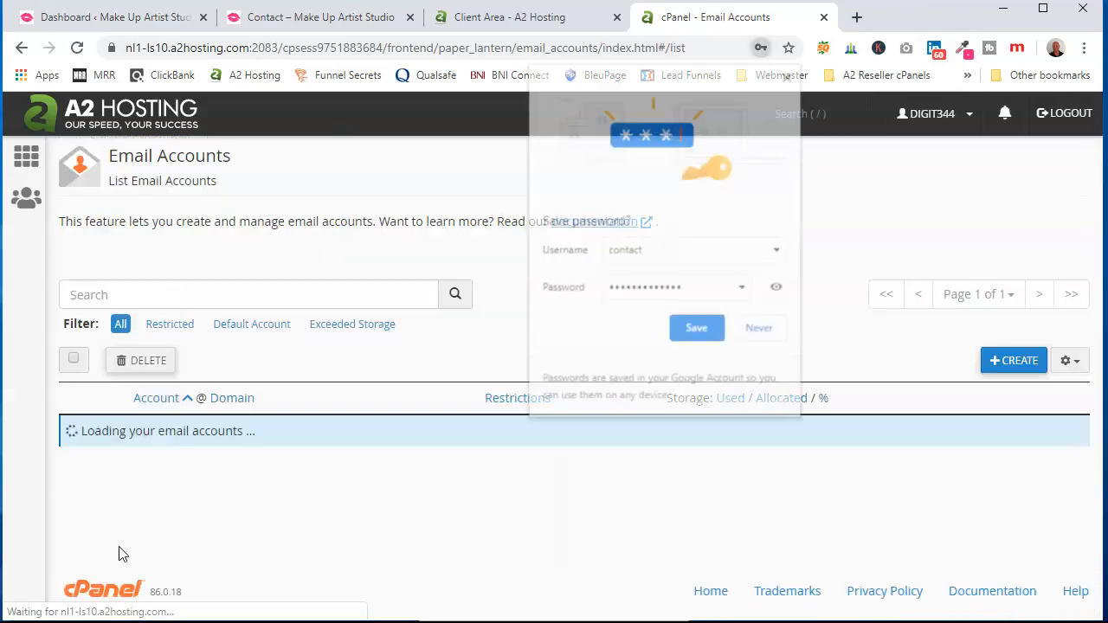
- Save the new mailbox password in the browser
left_click(700, 334)
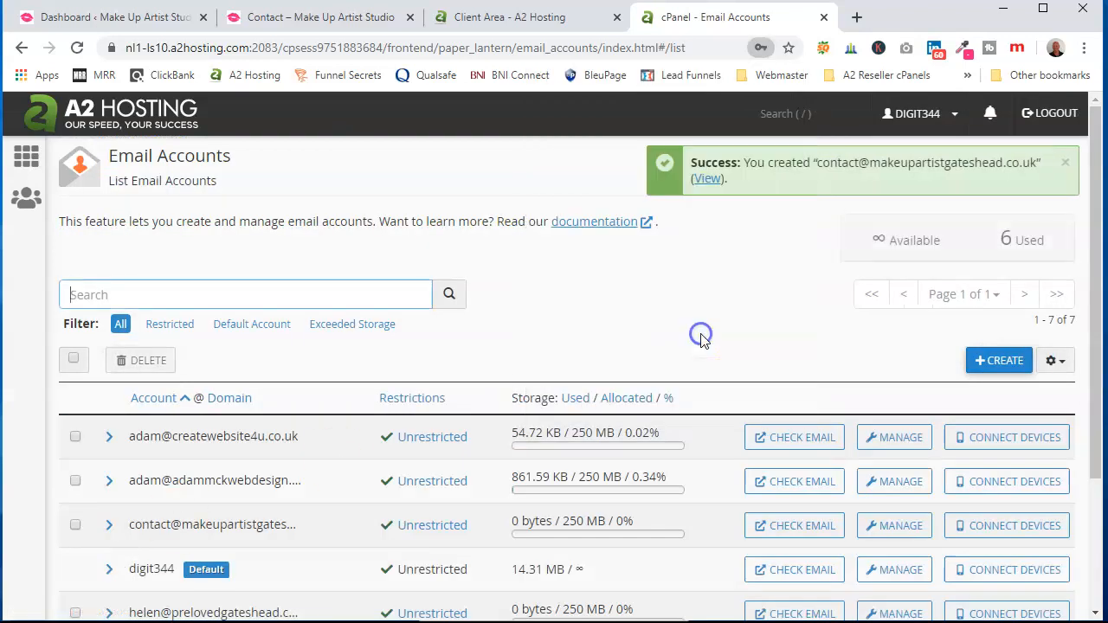
scroll(408, 372, "down", 1)
scroll(364, 390, "up", 1)
scroll(363, 390, "up", 1)
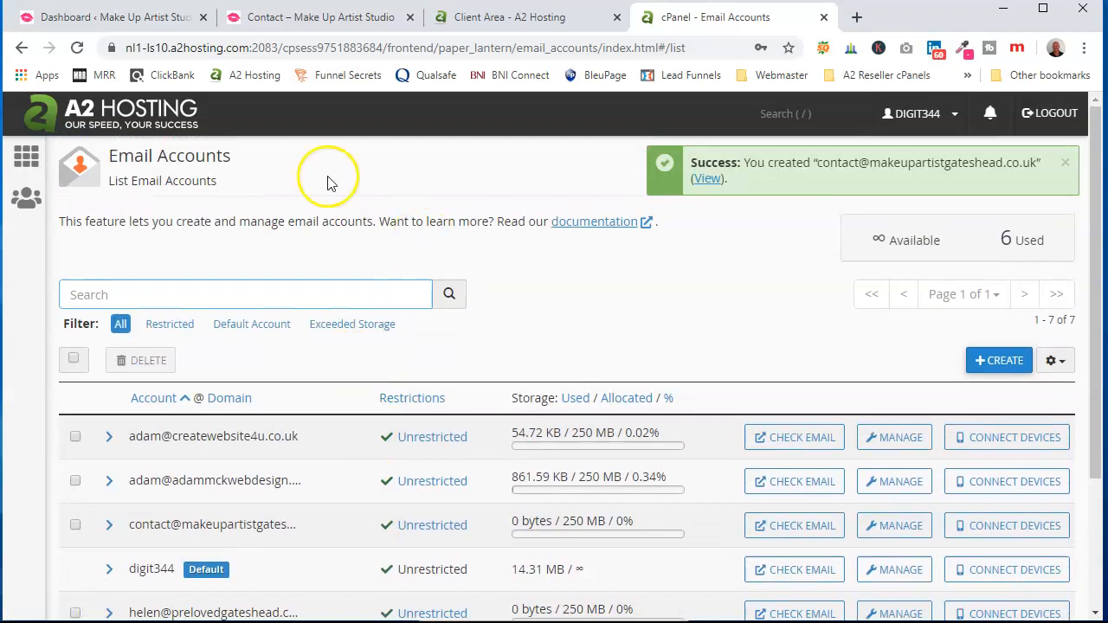
- Show Forwarders for makeupartistgateshead.co.uk and begin adding a new forwarder
left_click(23, 160)
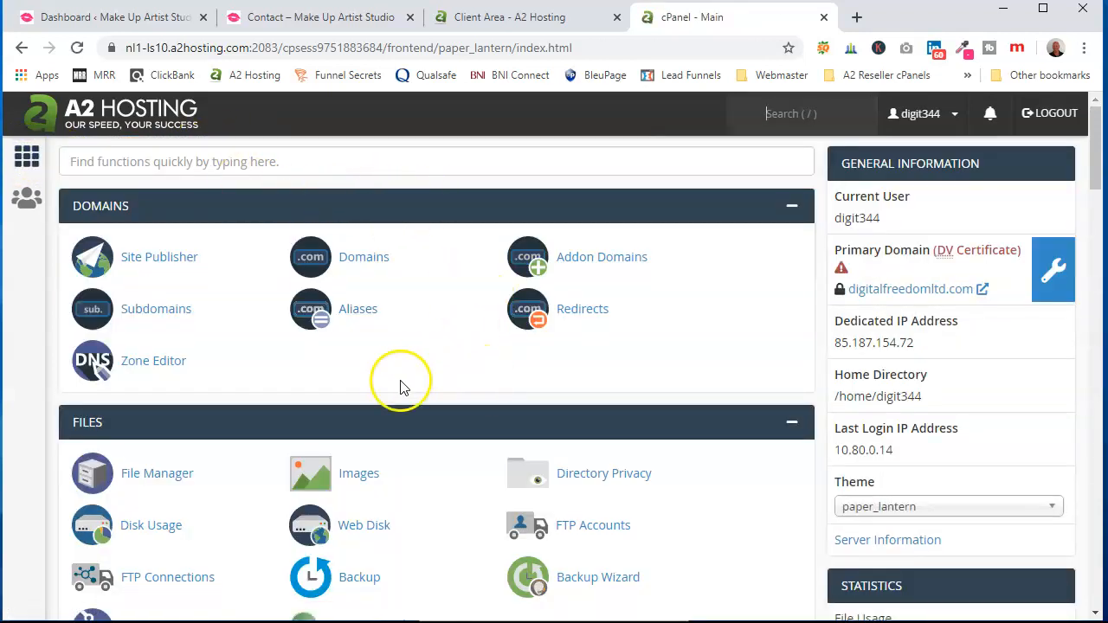
scroll(385, 431, "down", 4)
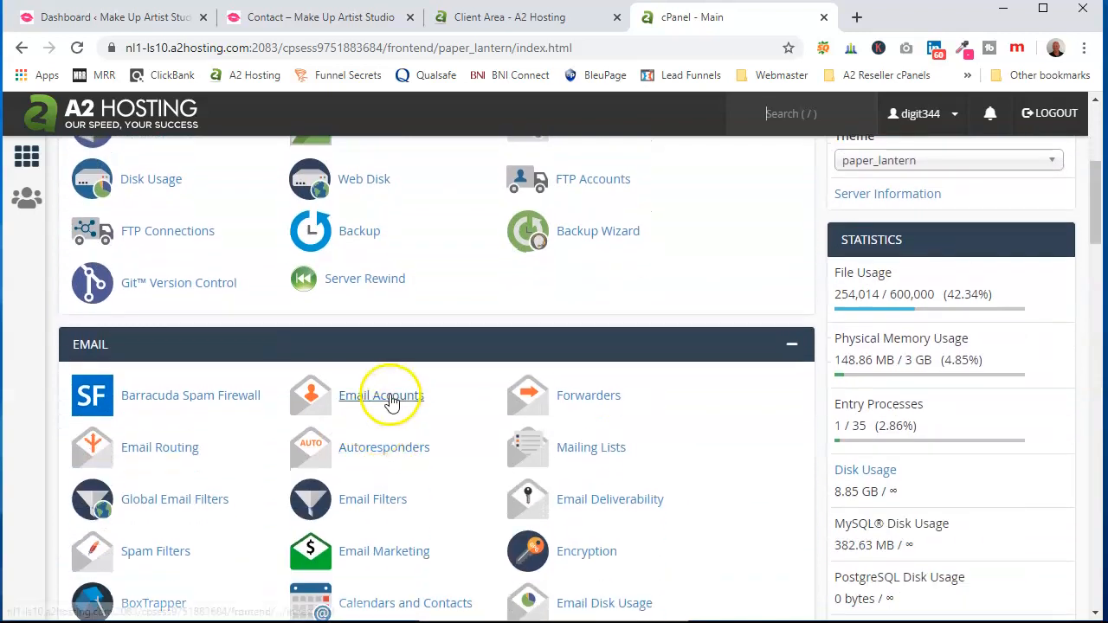
left_click(587, 404)
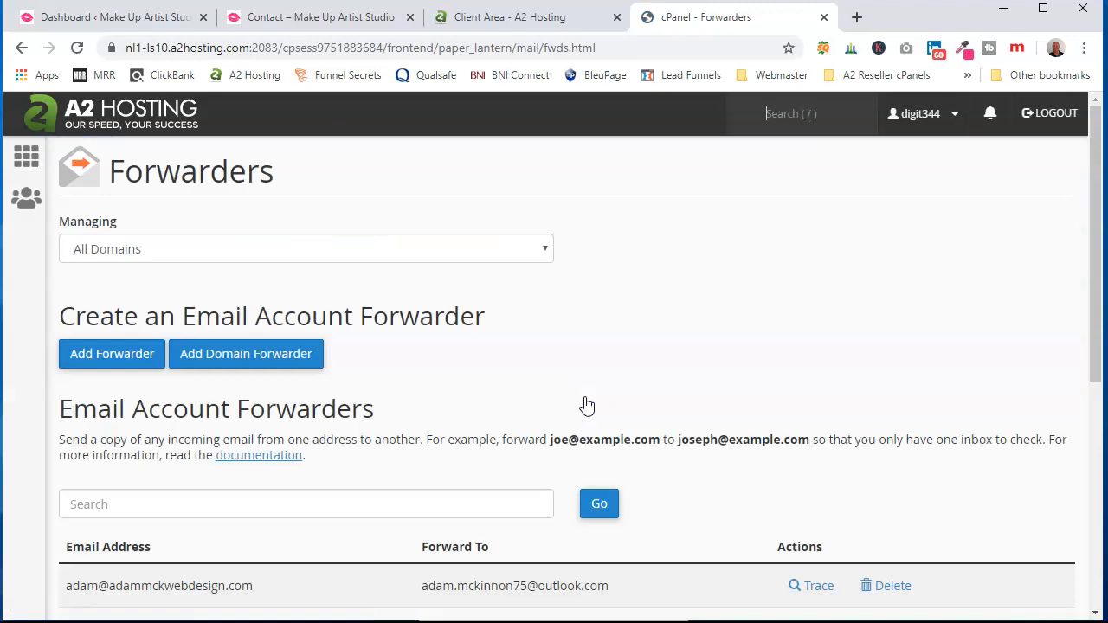
left_click(173, 249)
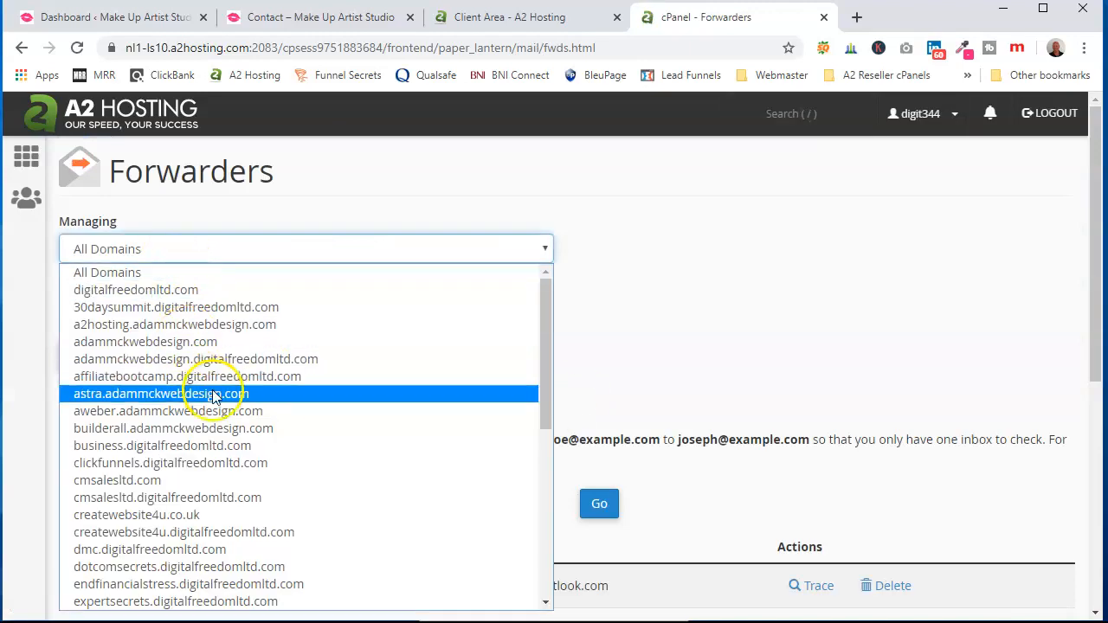
scroll(216, 396, "down", 5)
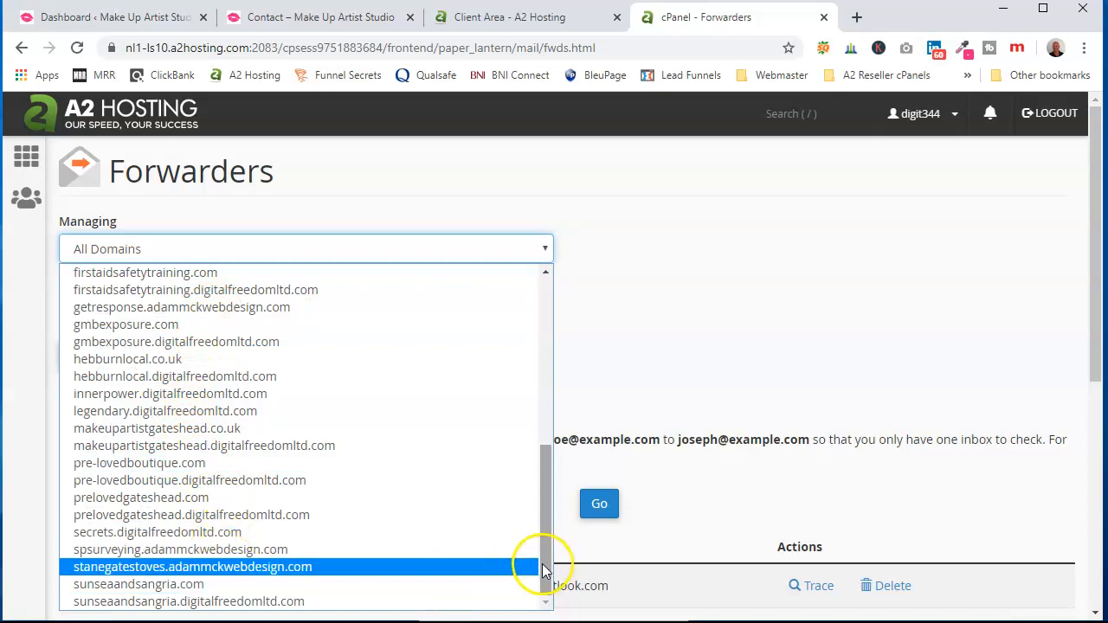
scroll(543, 563, "up", 1)
left_click(247, 451)
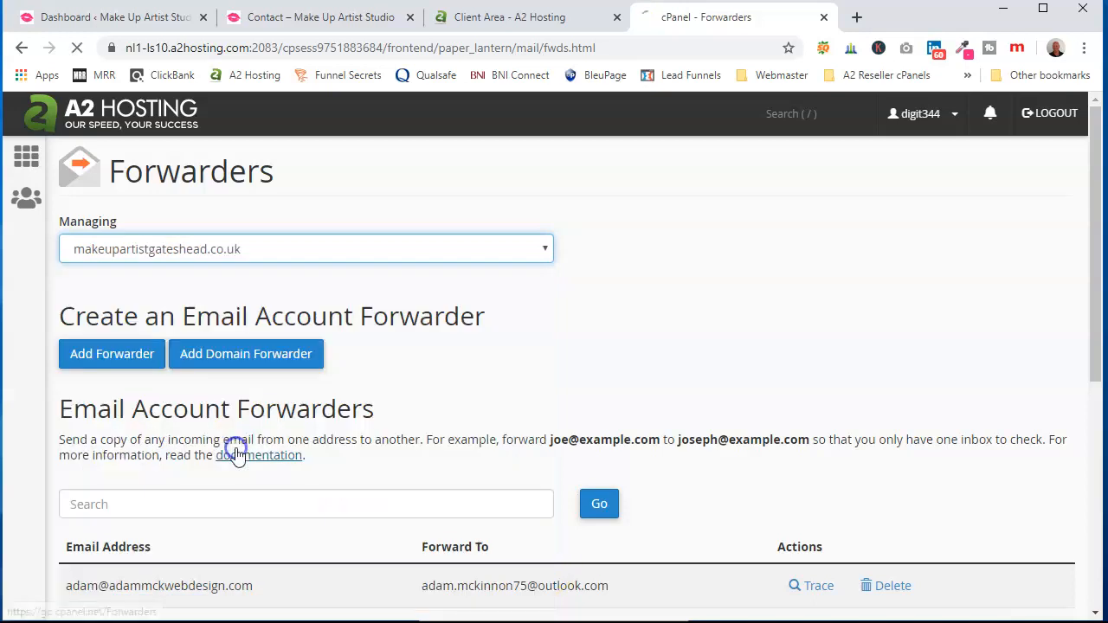
left_click(124, 353)
left_click(115, 331)
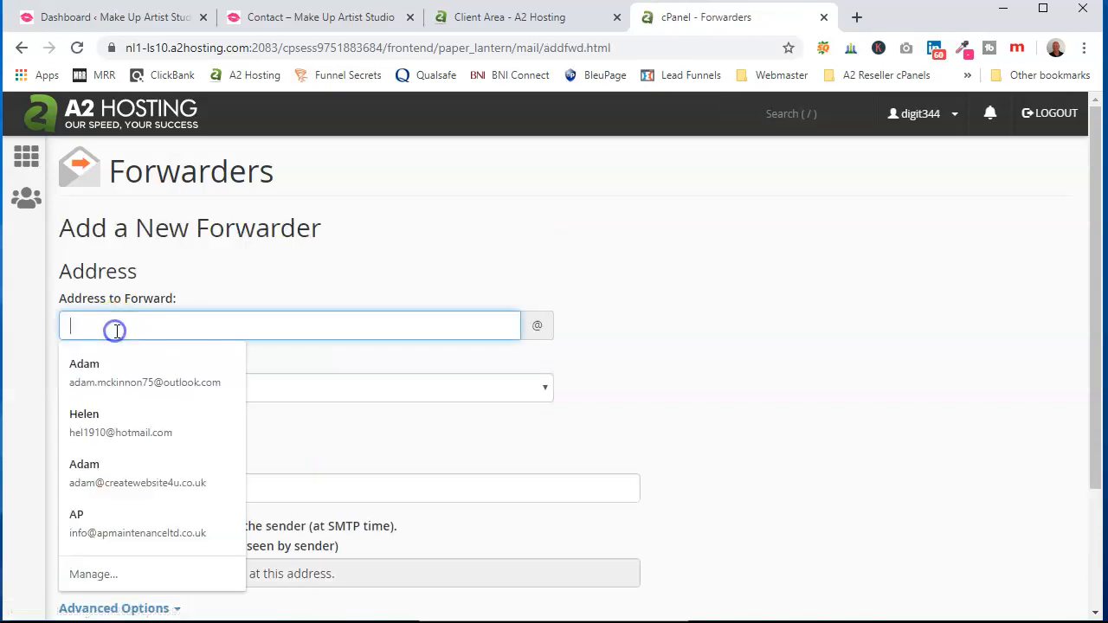
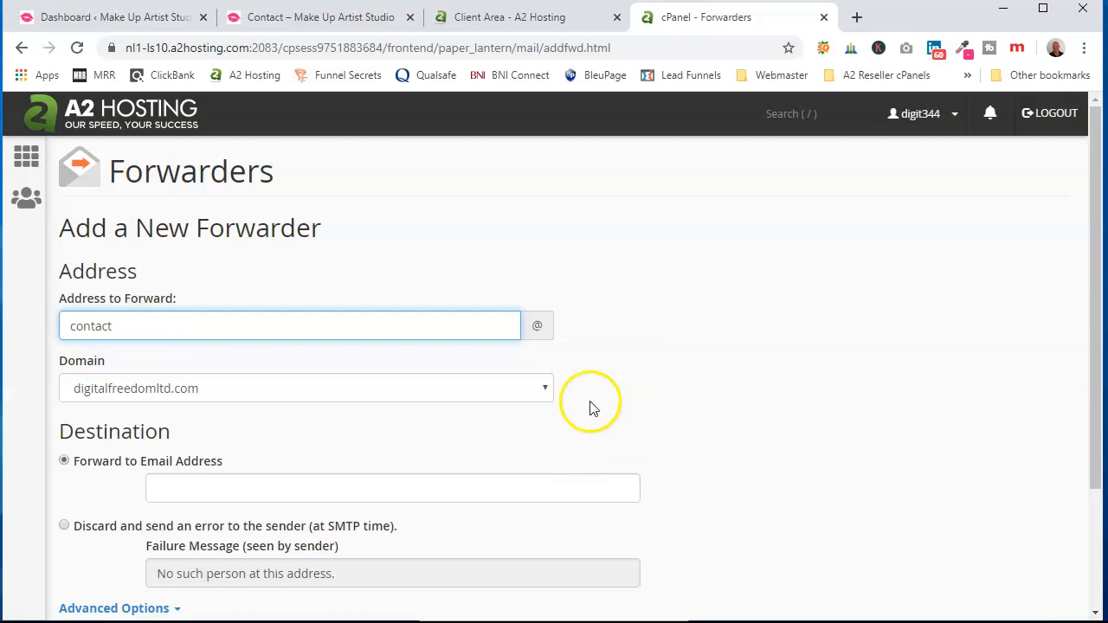
left_click(534, 388)
key("m")
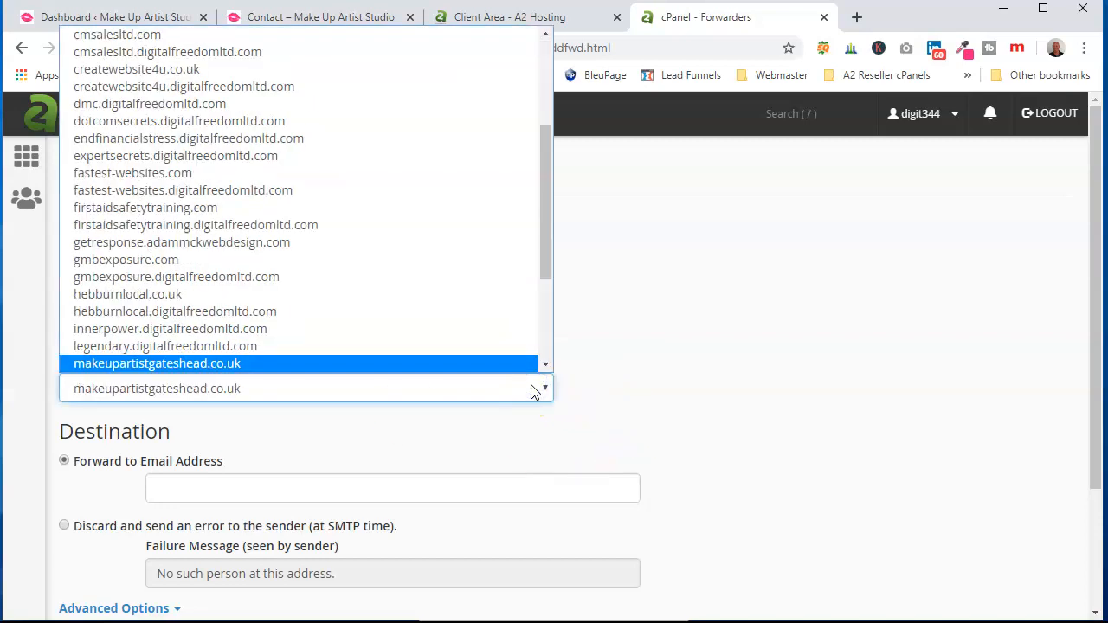
key("p")
left_click(505, 363)
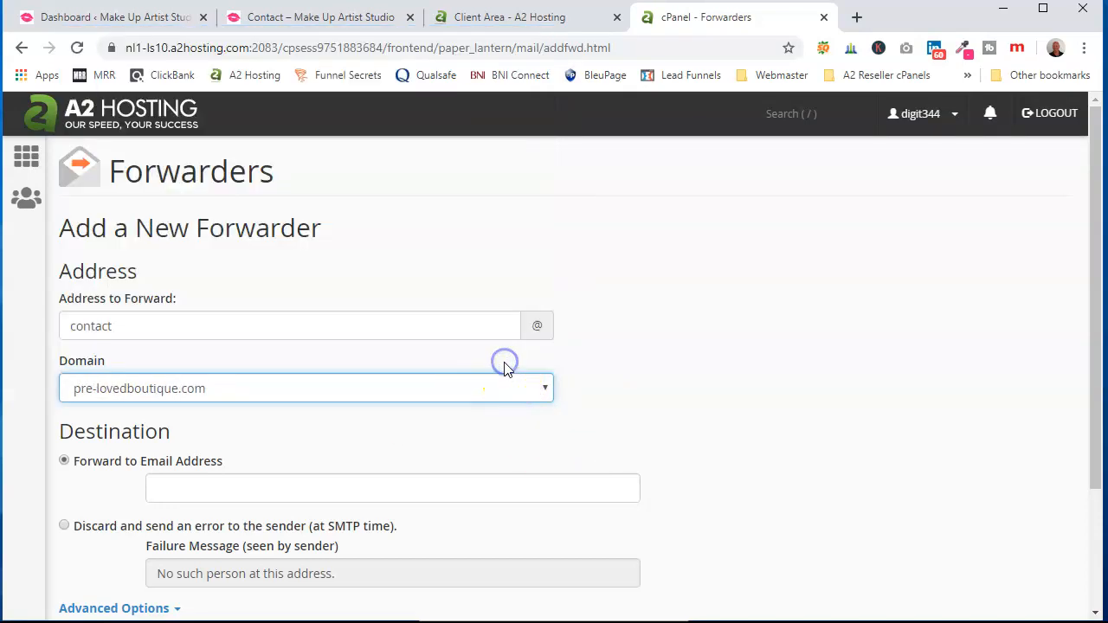
left_click(461, 388)
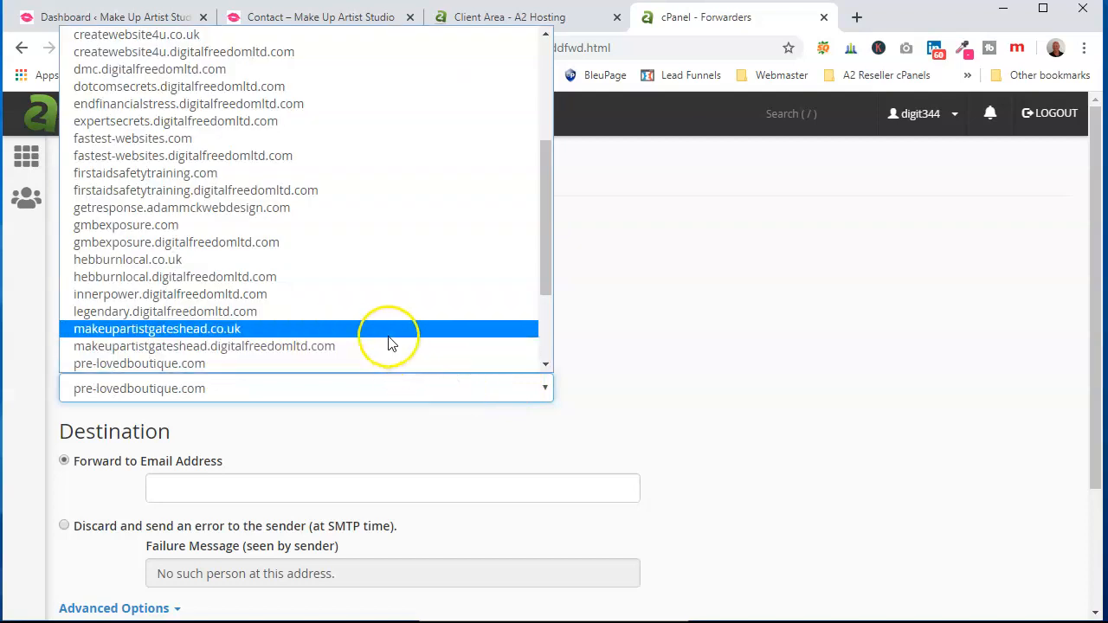
left_click(389, 334)
left_click(346, 424)
scroll(349, 441, "down", 2)
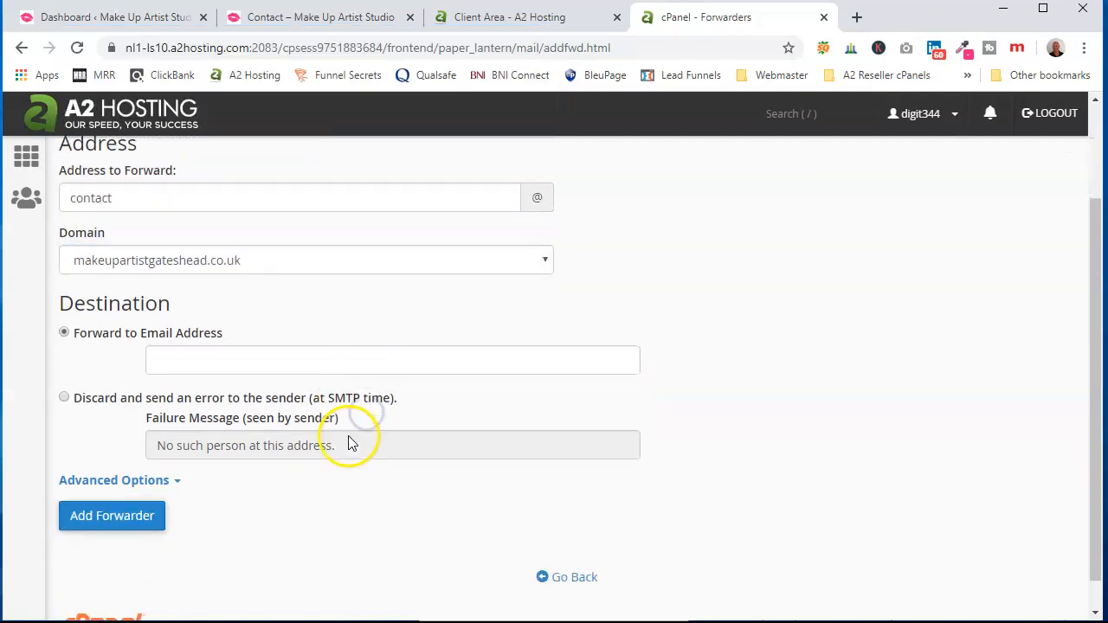
- Set the owner's Outlook address as the destination and add the forwarder
left_click(212, 327)
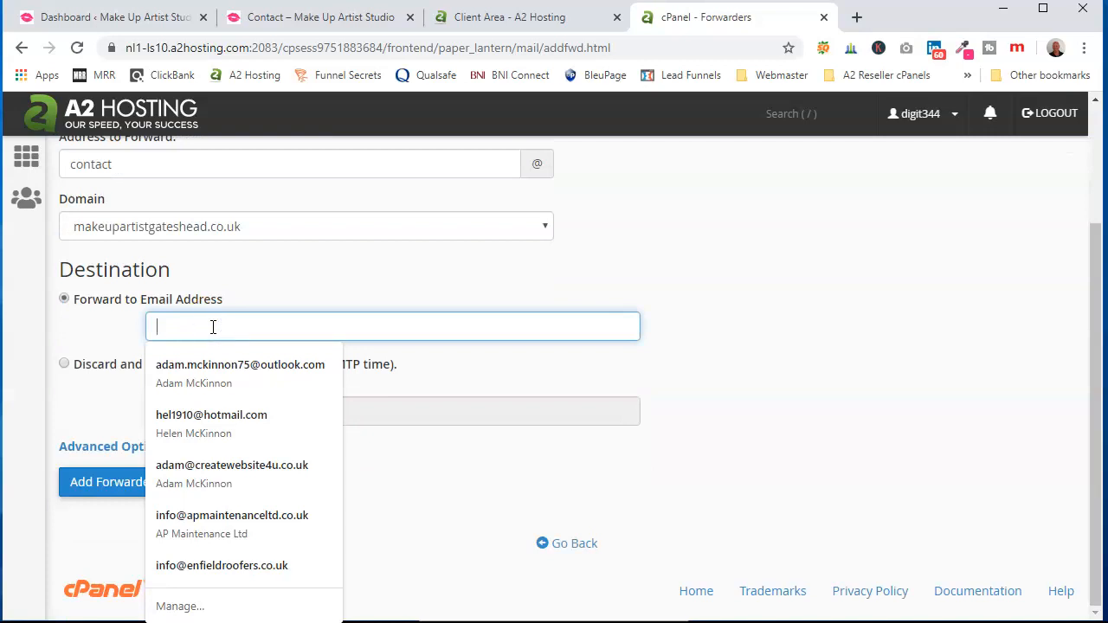
left_click(213, 357)
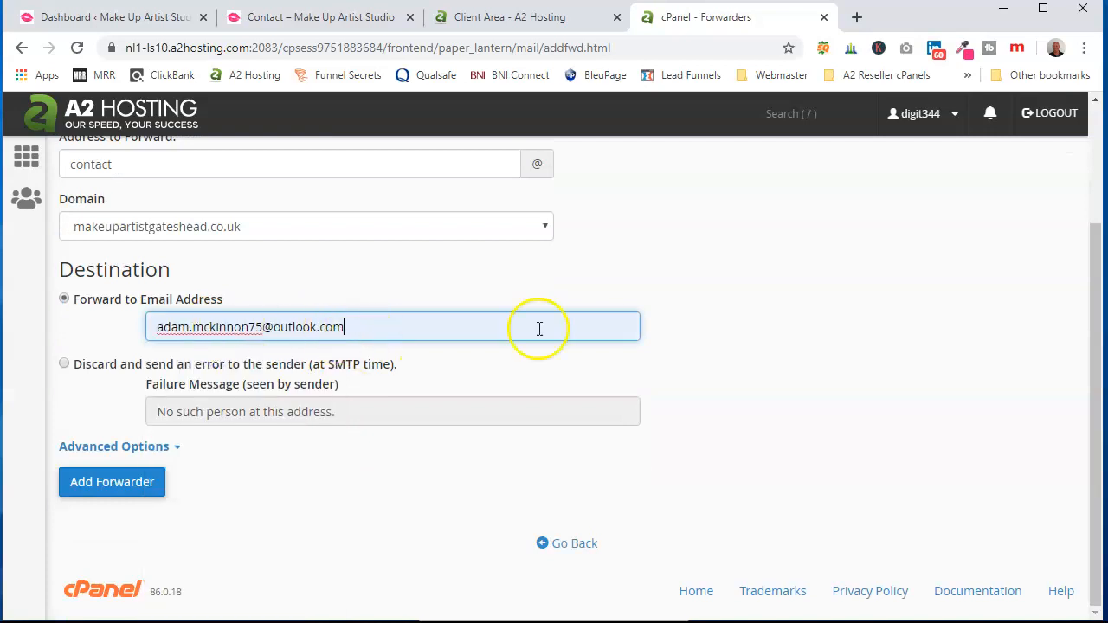
scroll(823, 271, "up", 1)
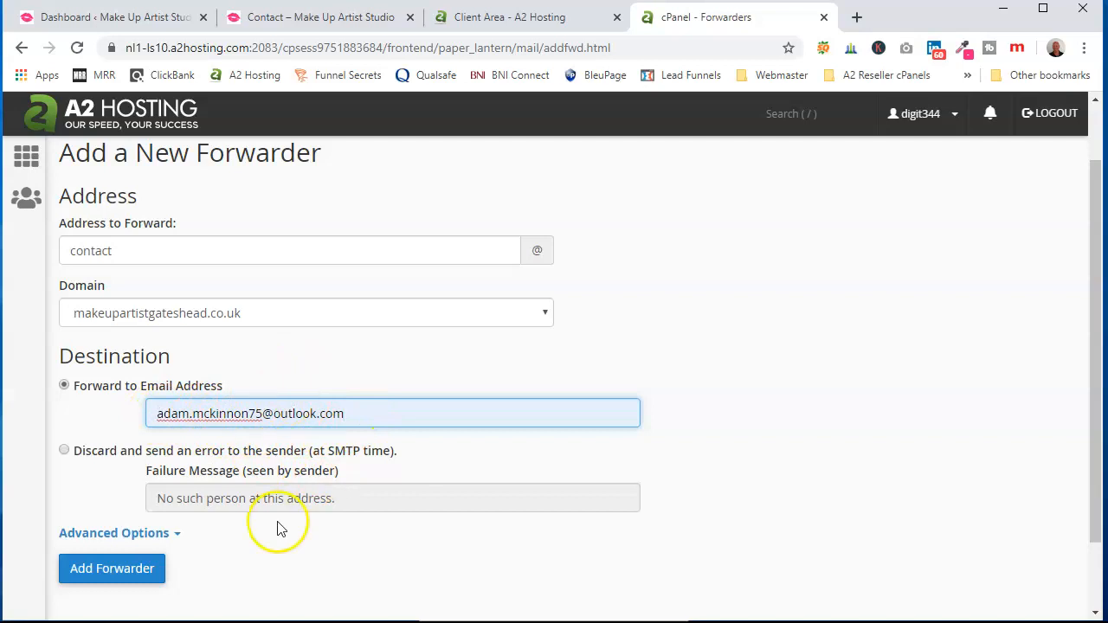
left_click(136, 573)
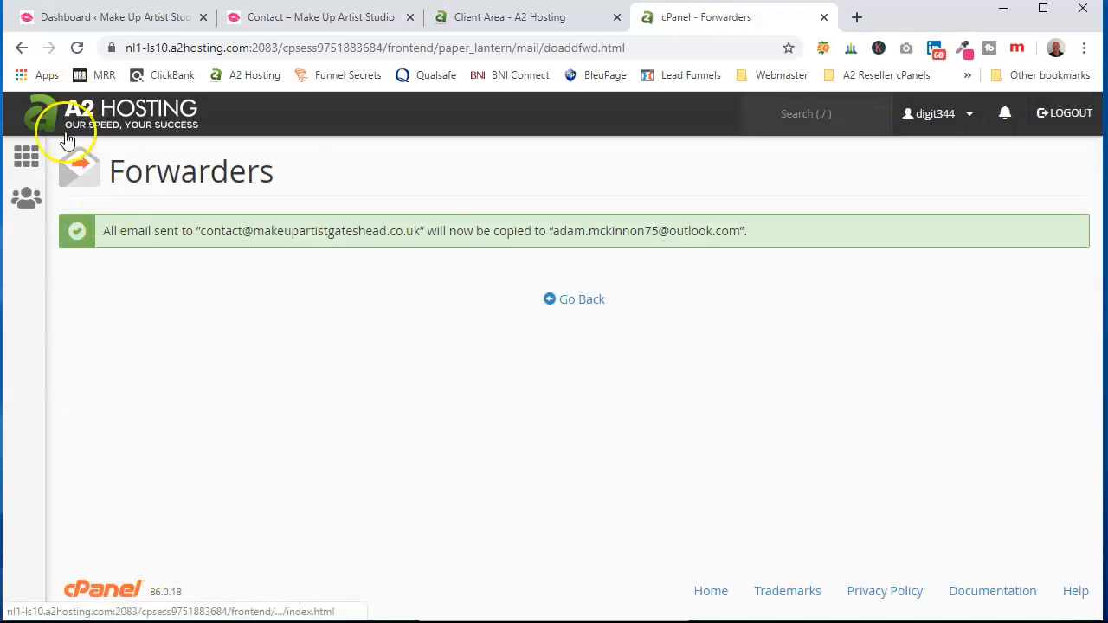
- Log in to the A2 Hosting Client Area and open Webmail, beginning the contact address
left_click(502, 19)
left_click(77, 47)
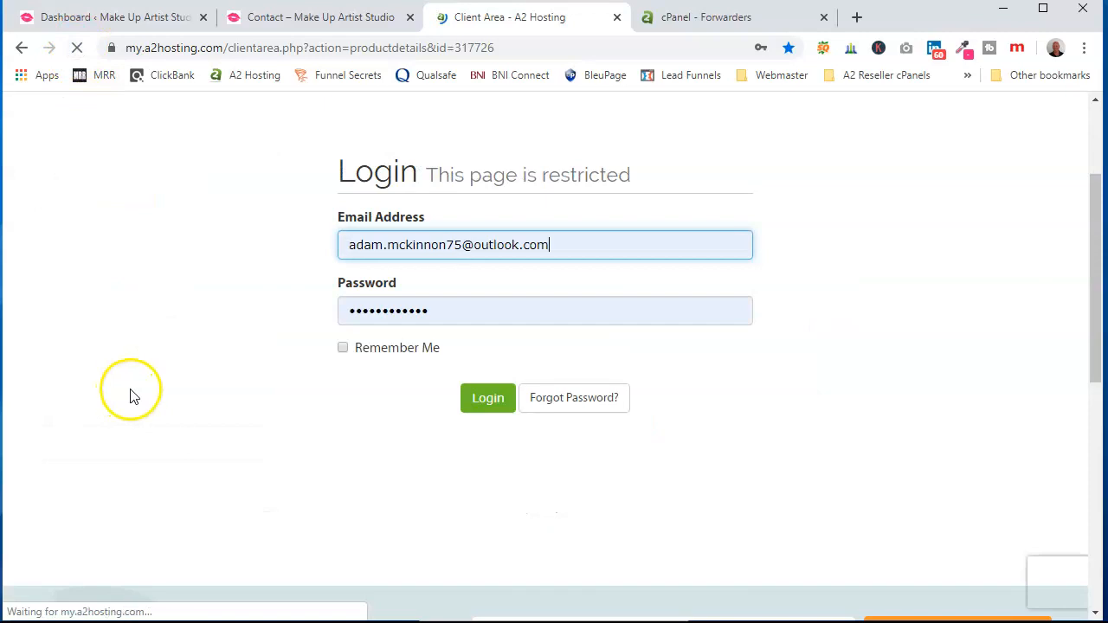
left_click(489, 400)
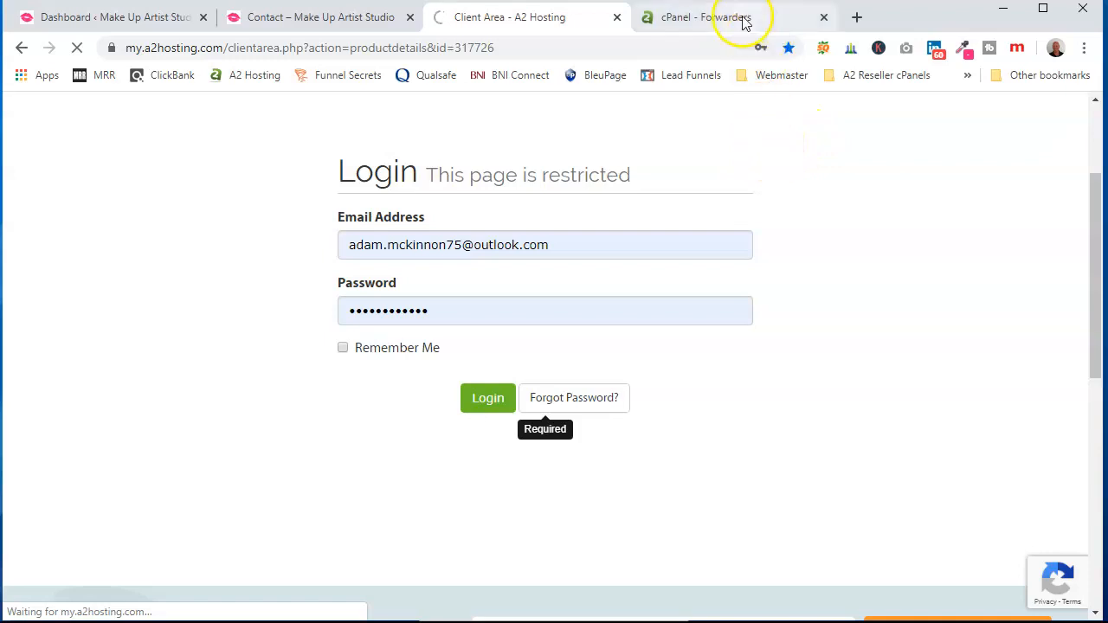
scroll(522, 453, "down", 3)
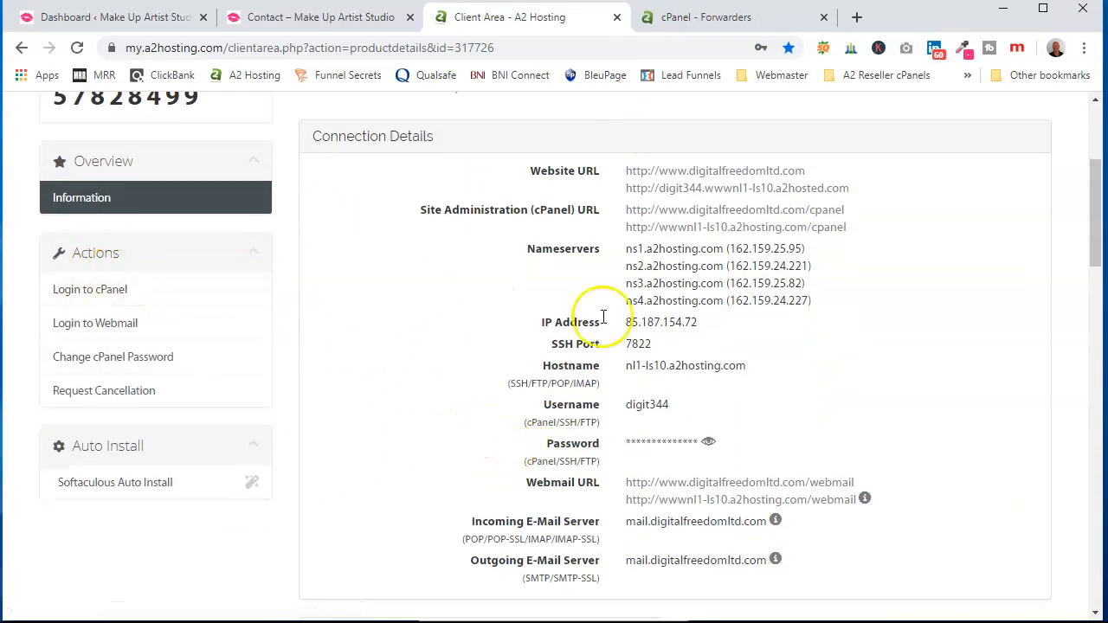
left_click(113, 326)
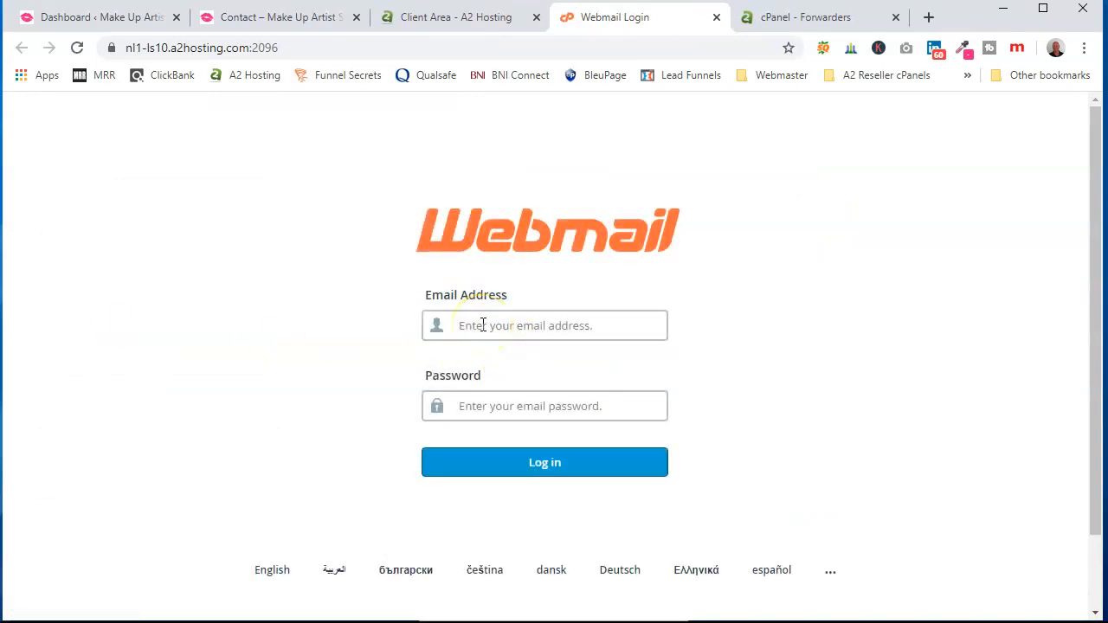
type("co")
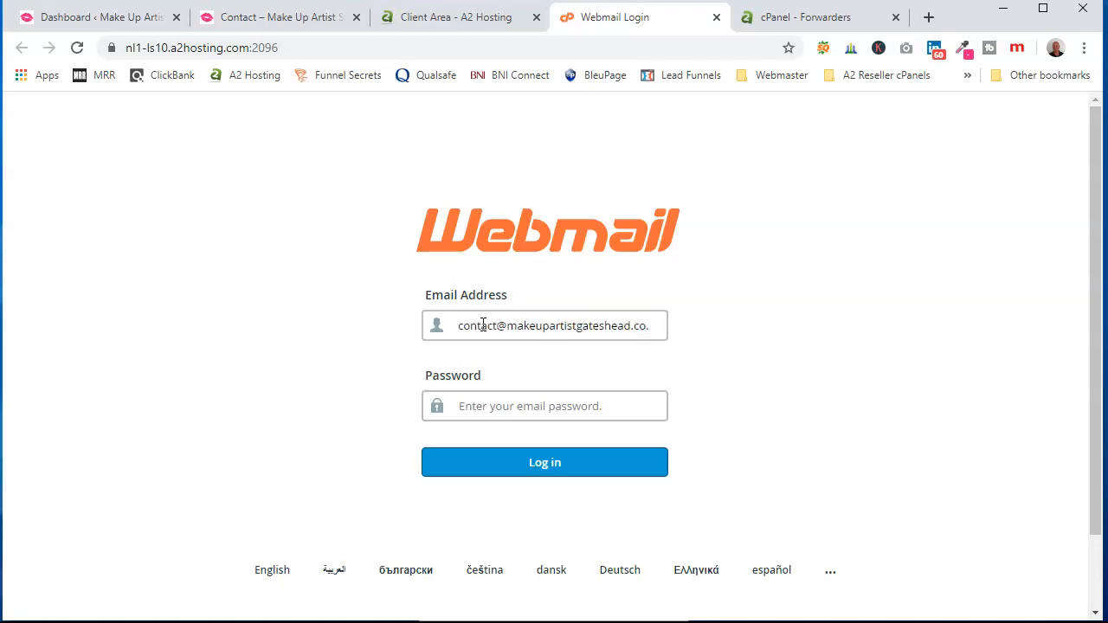
- Log in as the contact mailbox with the pasted password, save it, and open Roundcube
right_click(507, 406)
left_click(561, 273)
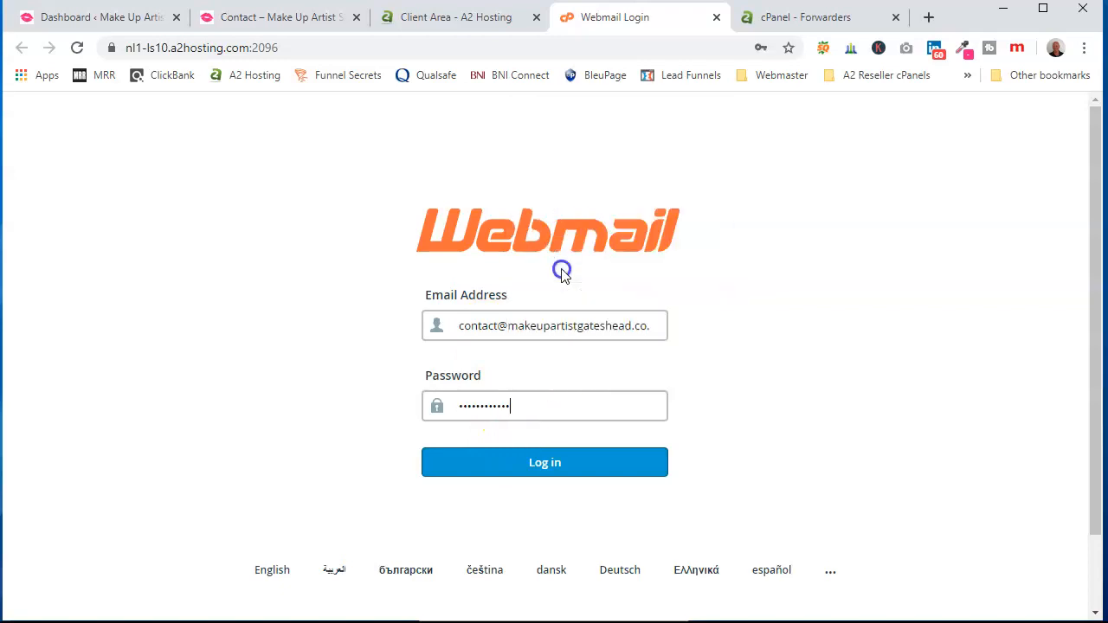
left_click(540, 472)
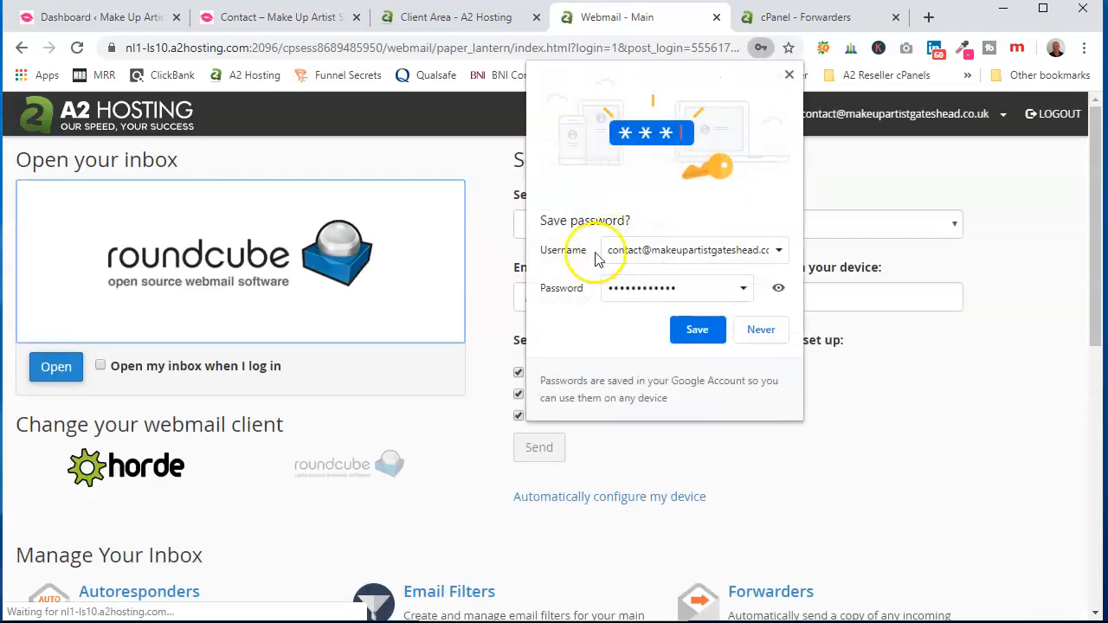
left_click(680, 327)
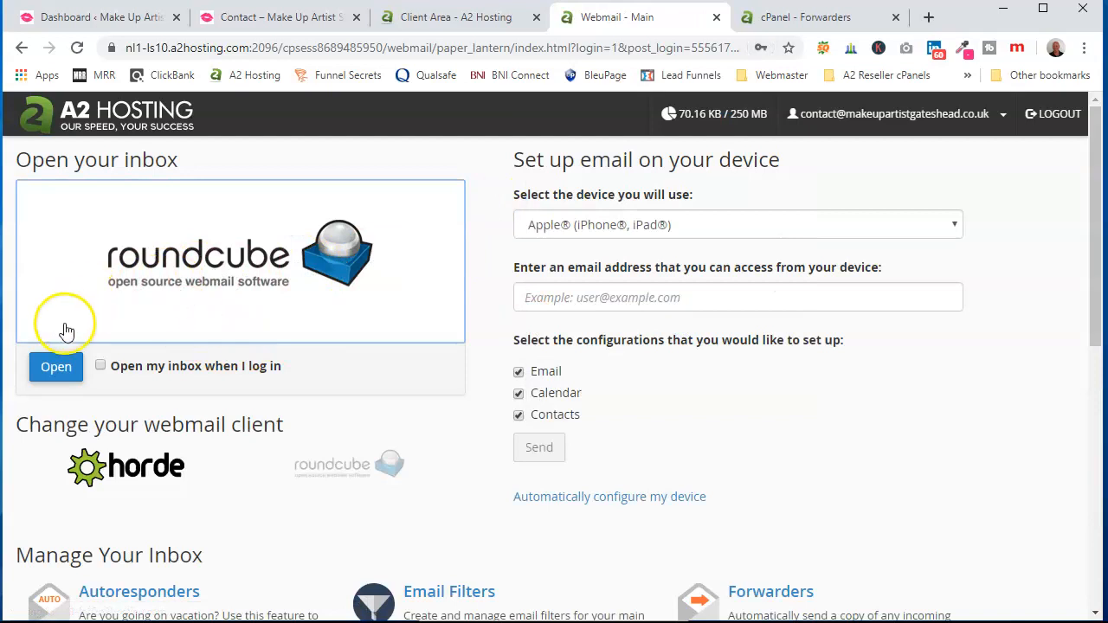
left_click(57, 368)
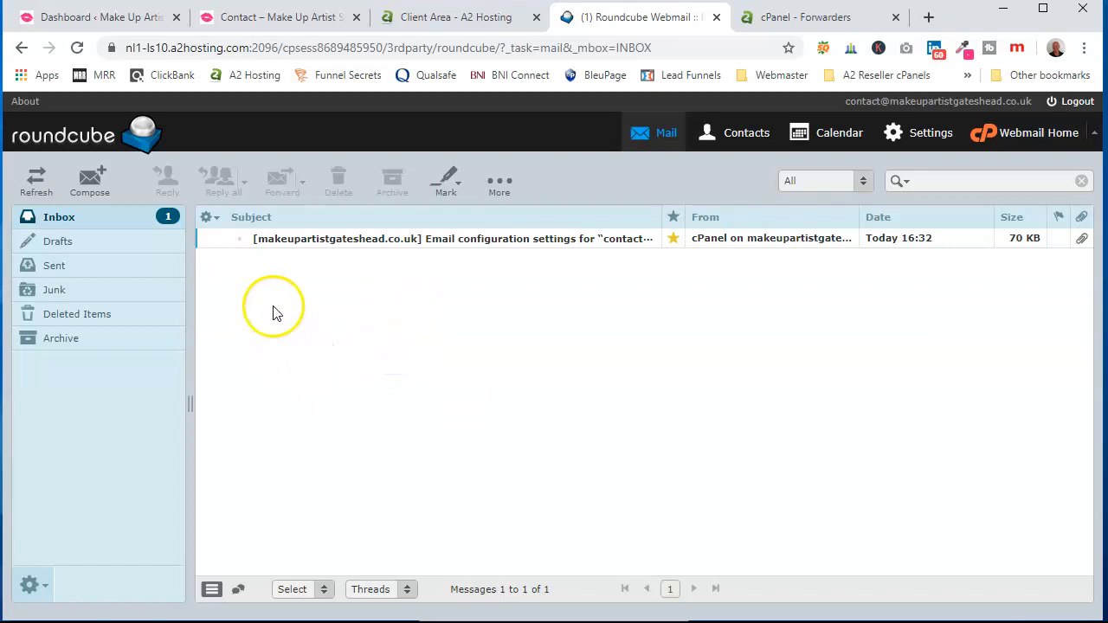
- Check the live contact page, then list all WPForms forms from the dashboard
left_click(111, 19)
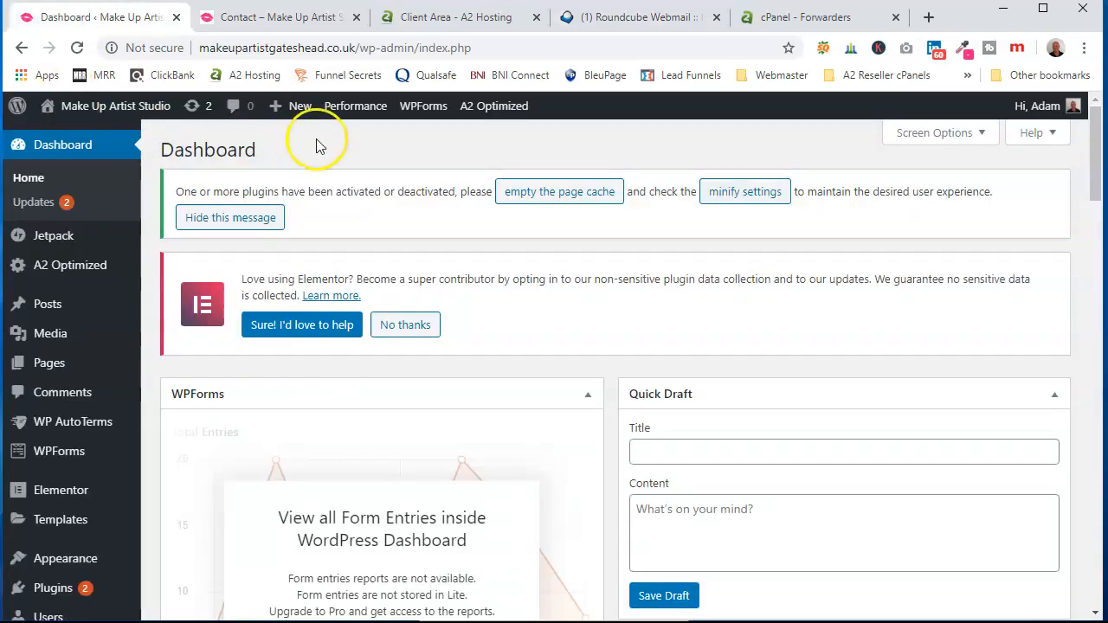
scroll(331, 184, "down", 1)
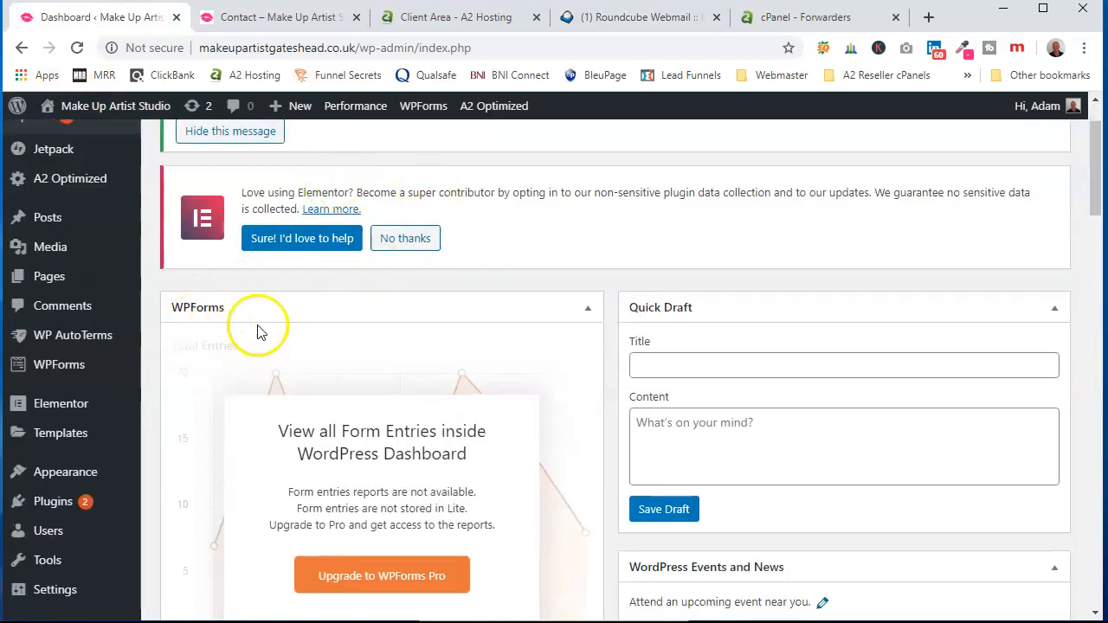
left_click(277, 19)
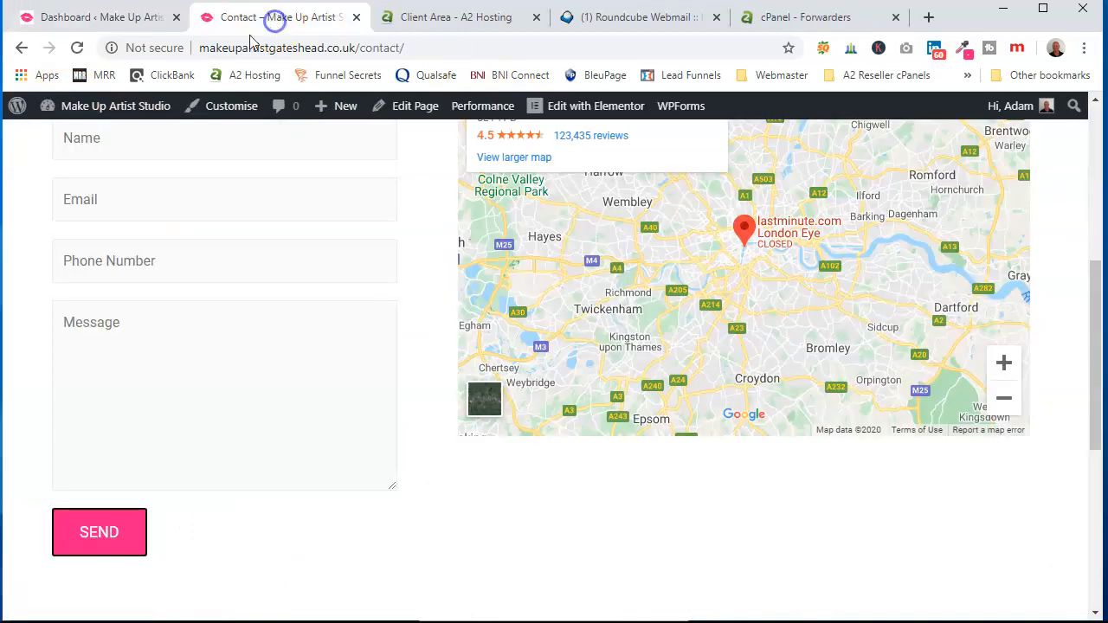
scroll(348, 314, "up", 1)
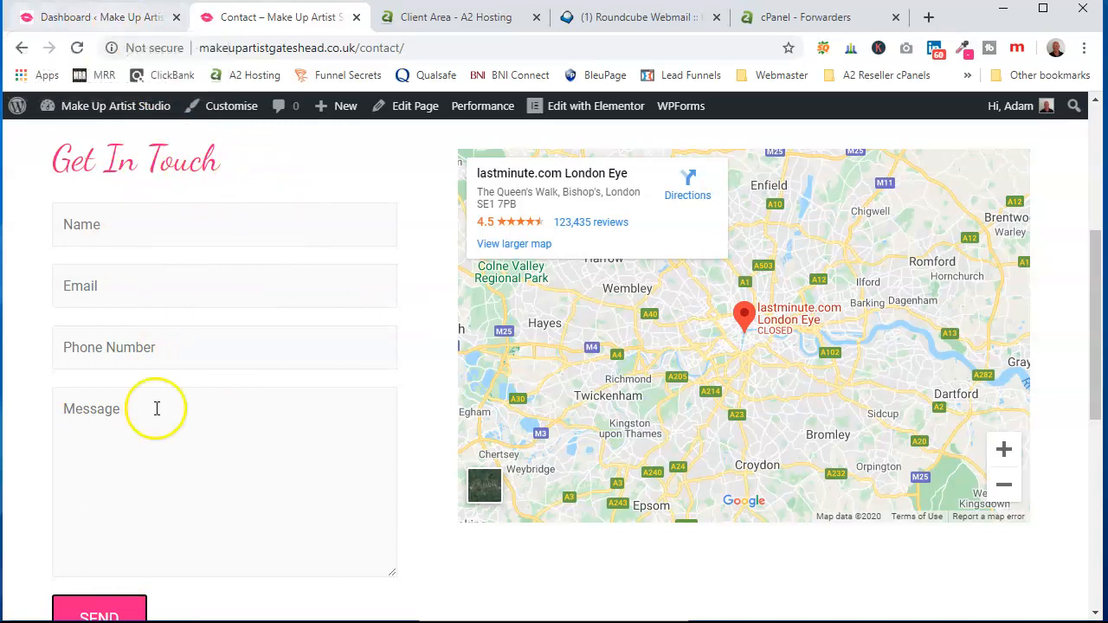
left_click(108, 27)
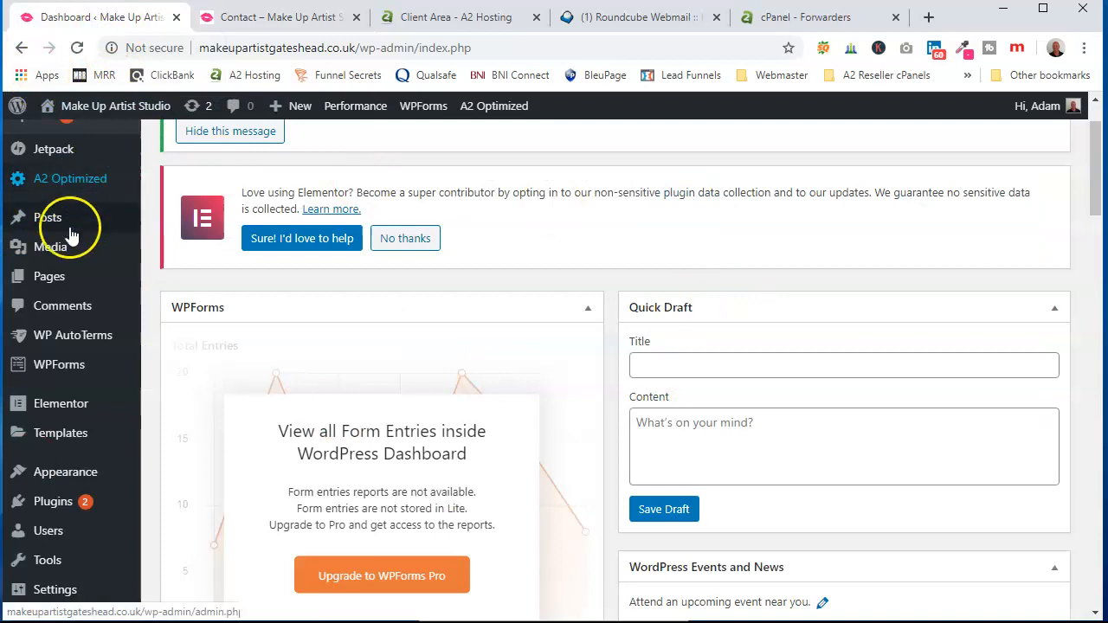
scroll(86, 227, "down", 1)
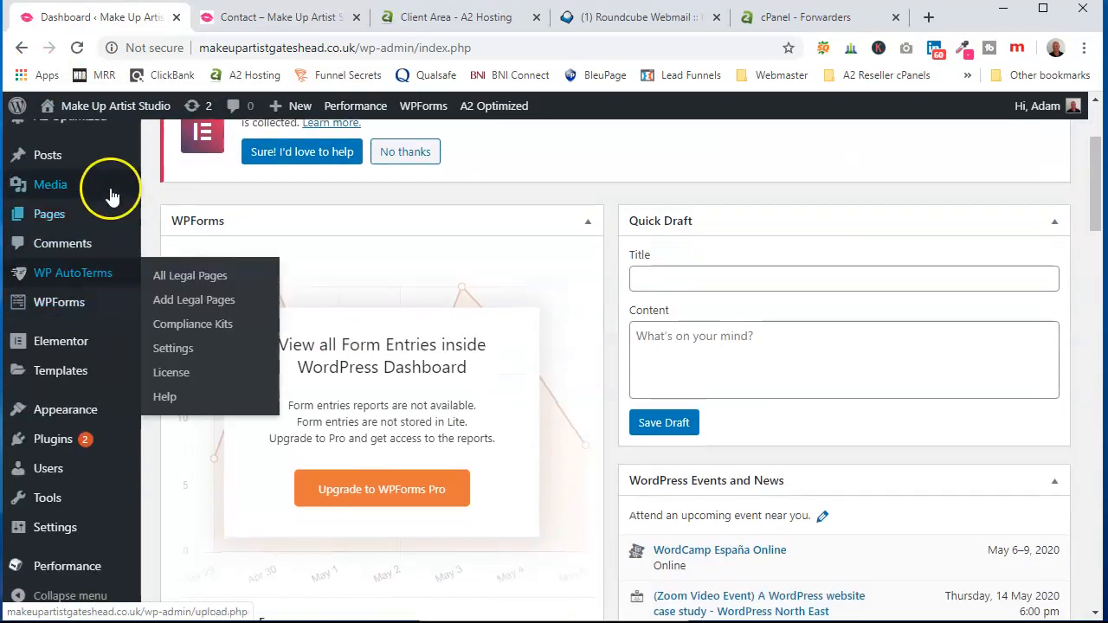
mouse_move(49, 308)
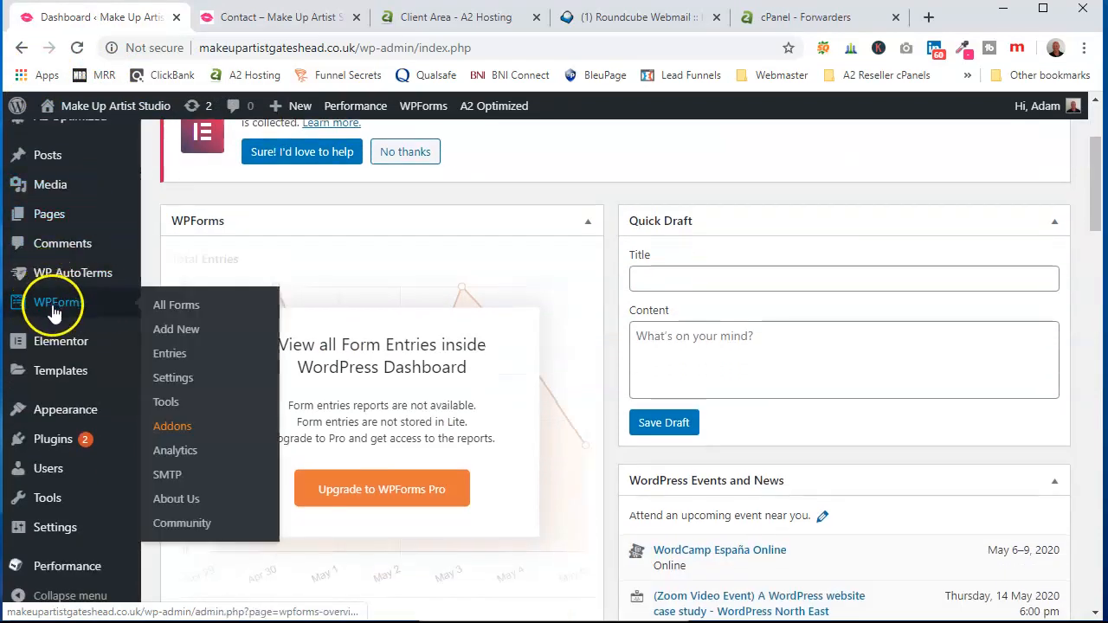
left_click(54, 309)
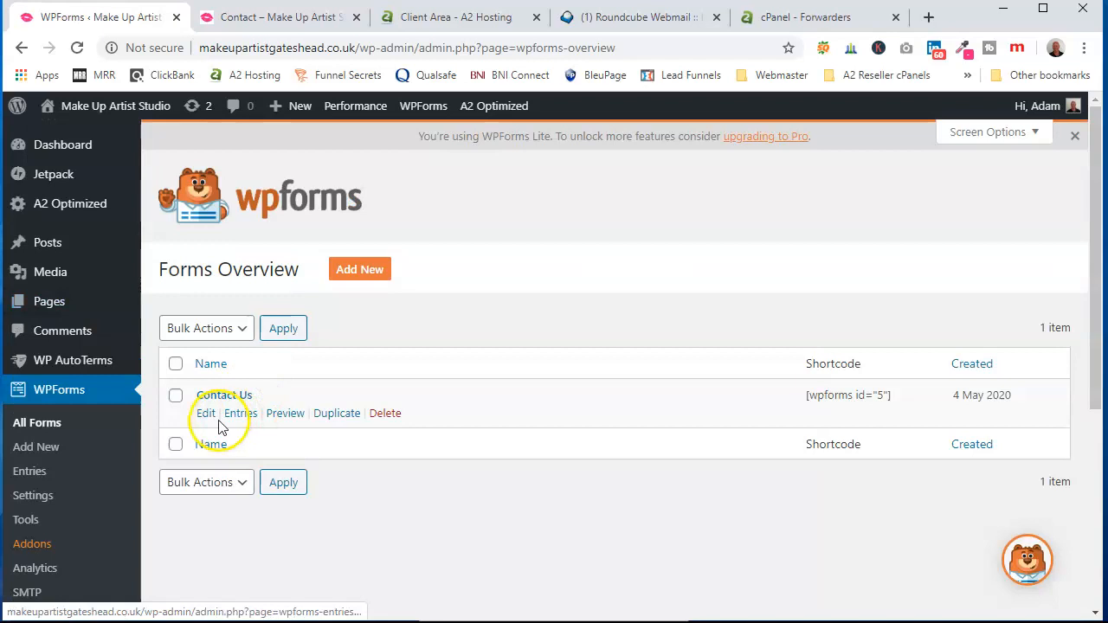
- Open the Contact Us form's notification settings in the builder
left_click(206, 416)
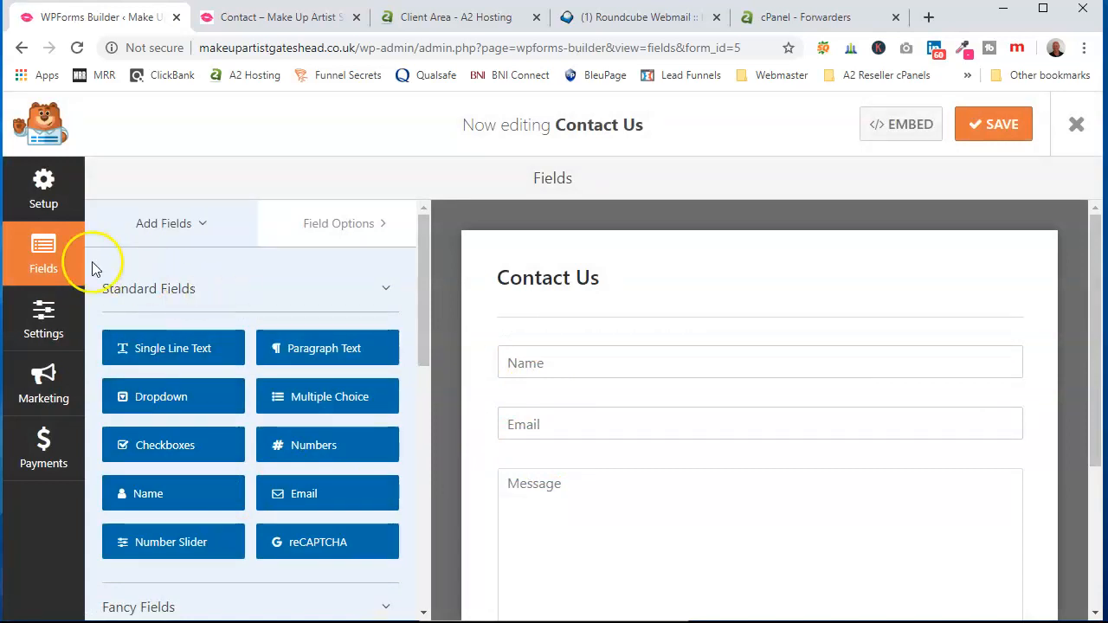
left_click(49, 327)
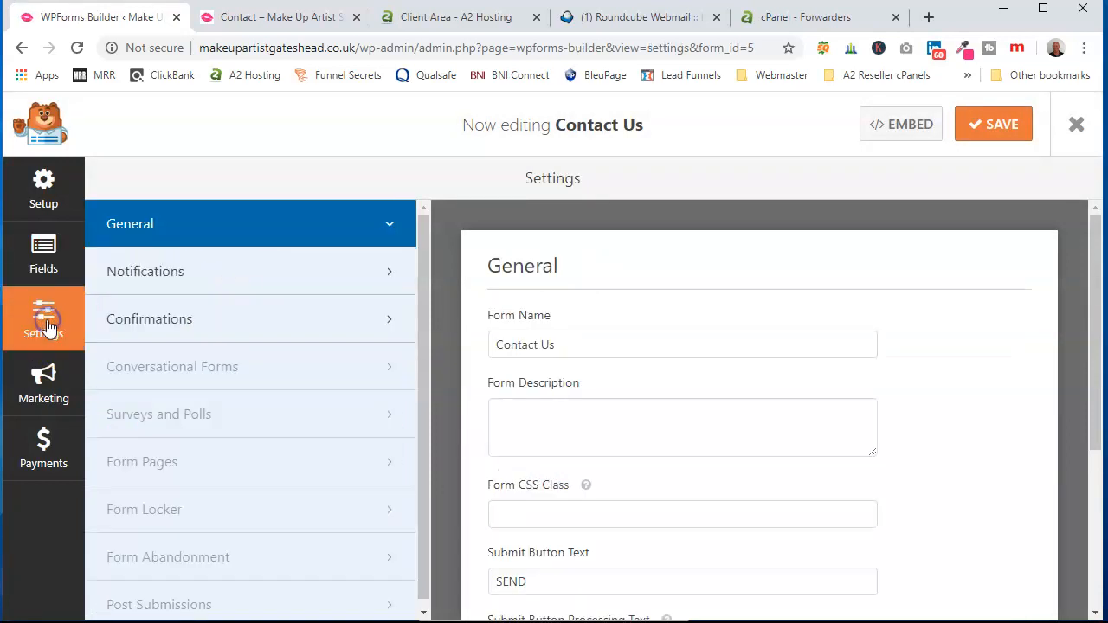
left_click(190, 277)
scroll(692, 338, "down", 2)
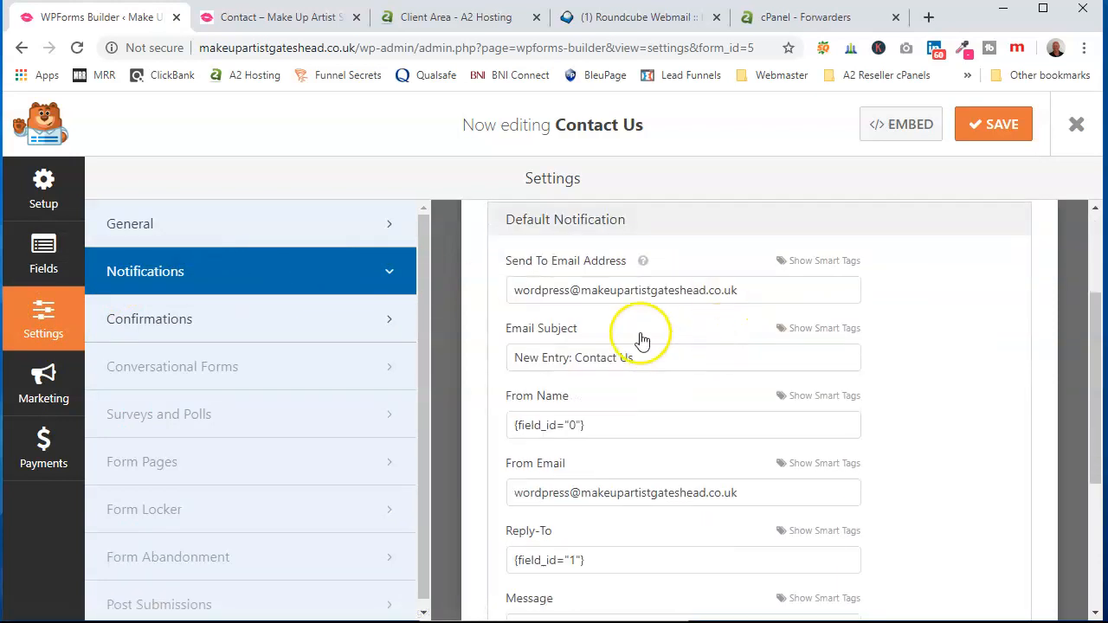
- Point the notification recipient and sender to the contact address, save, and view the page
left_click(565, 291)
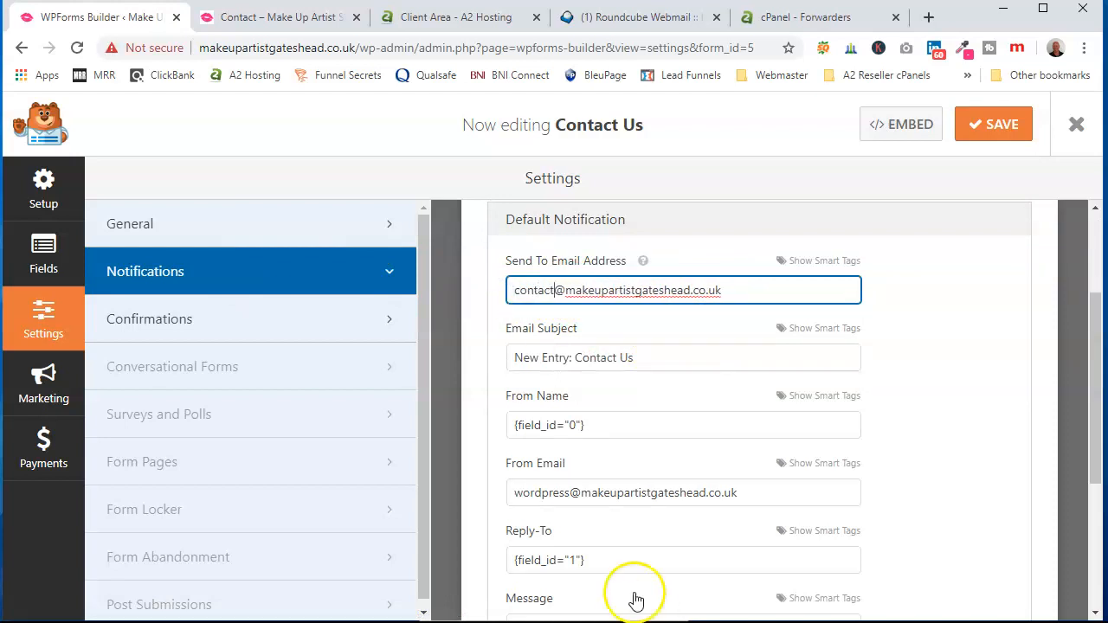
left_click_drag(568, 492, 555, 499)
left_click(1000, 130)
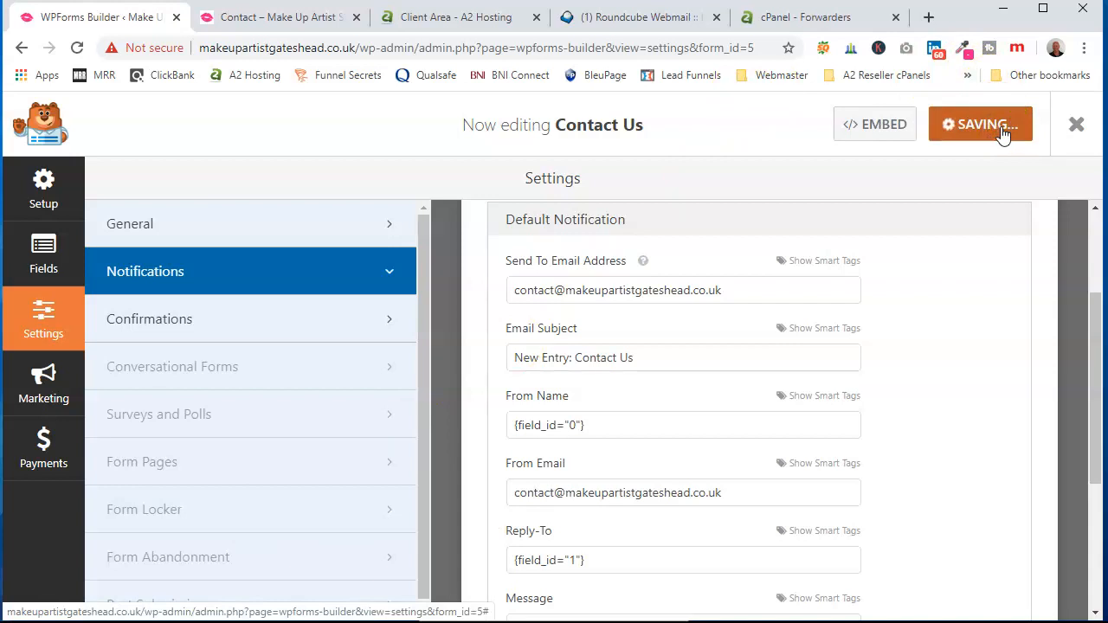
left_click(259, 17)
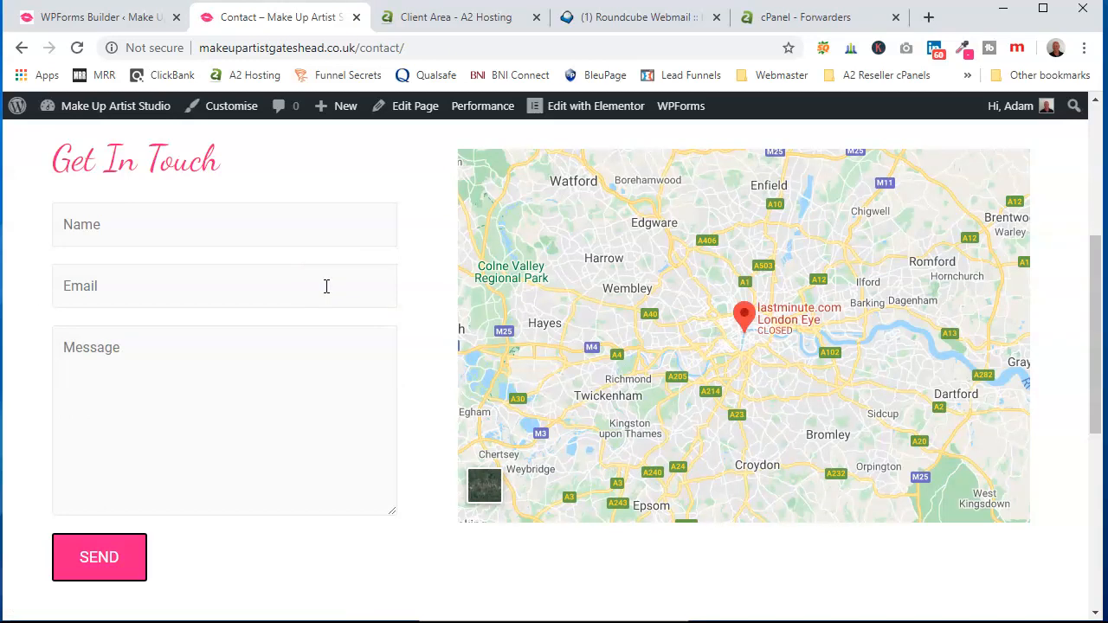
- Send a test with the sender's name, email and message 'Test Email'
left_click(103, 17)
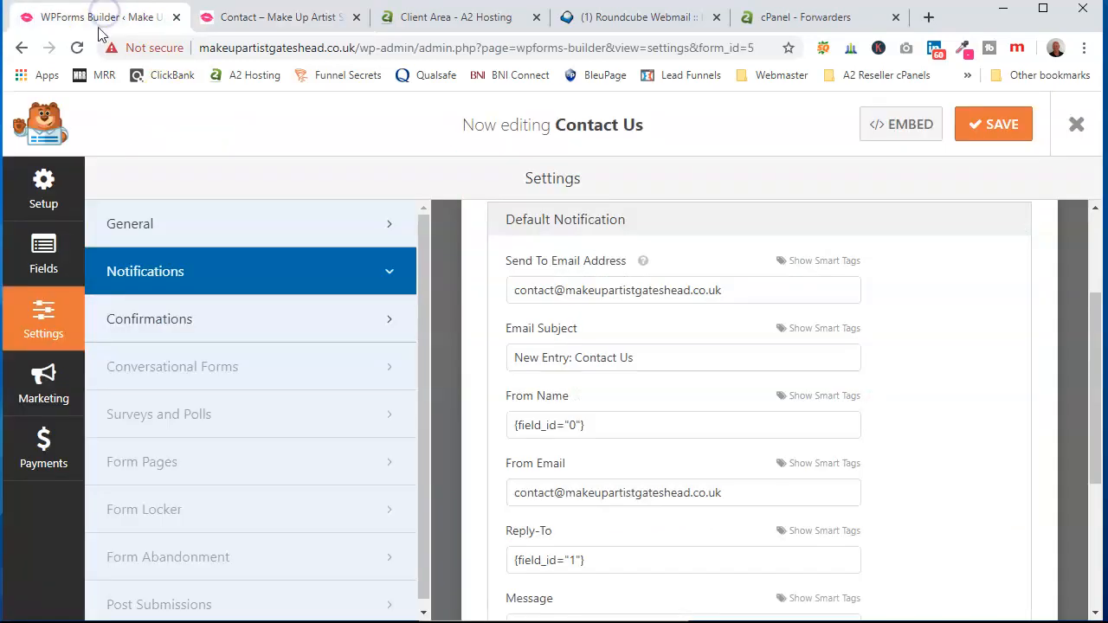
left_click(250, 18)
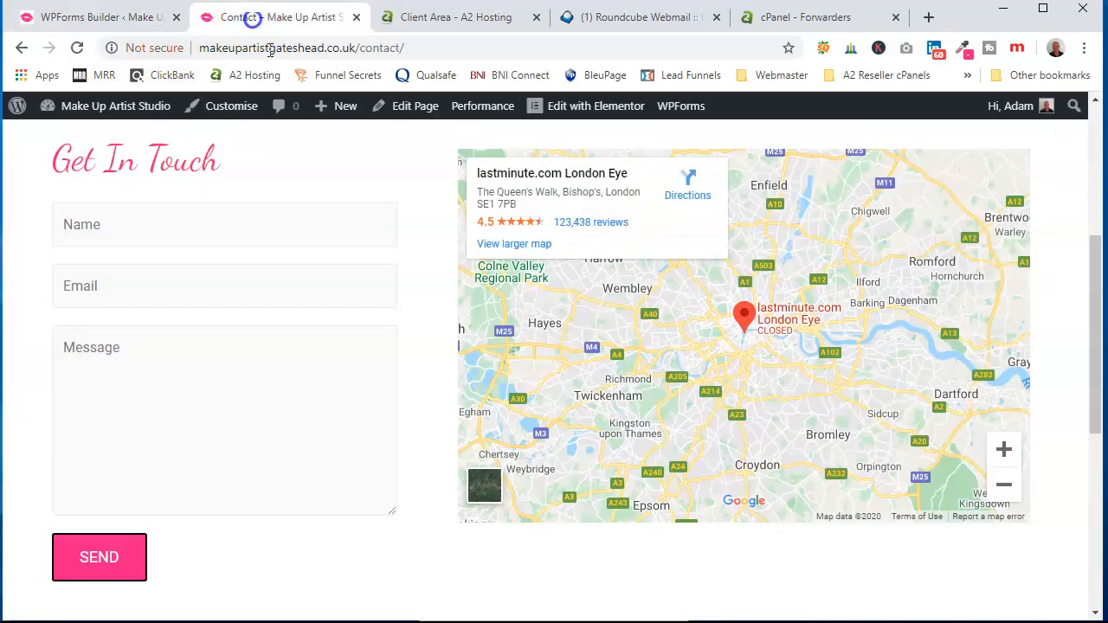
left_click(157, 220)
type("Adam")
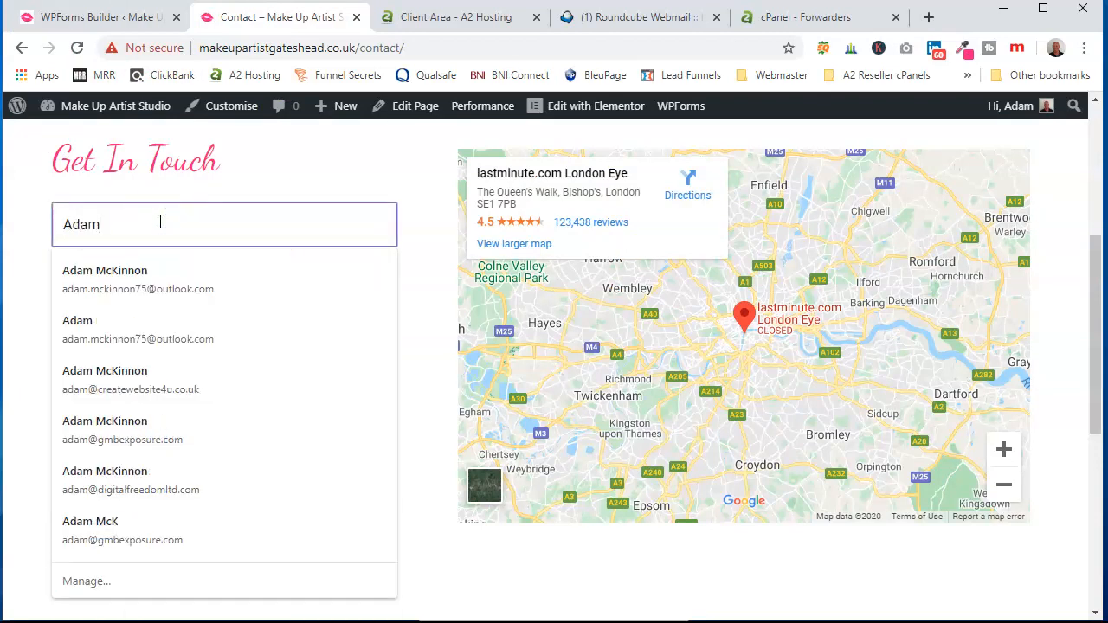
key("Tab")
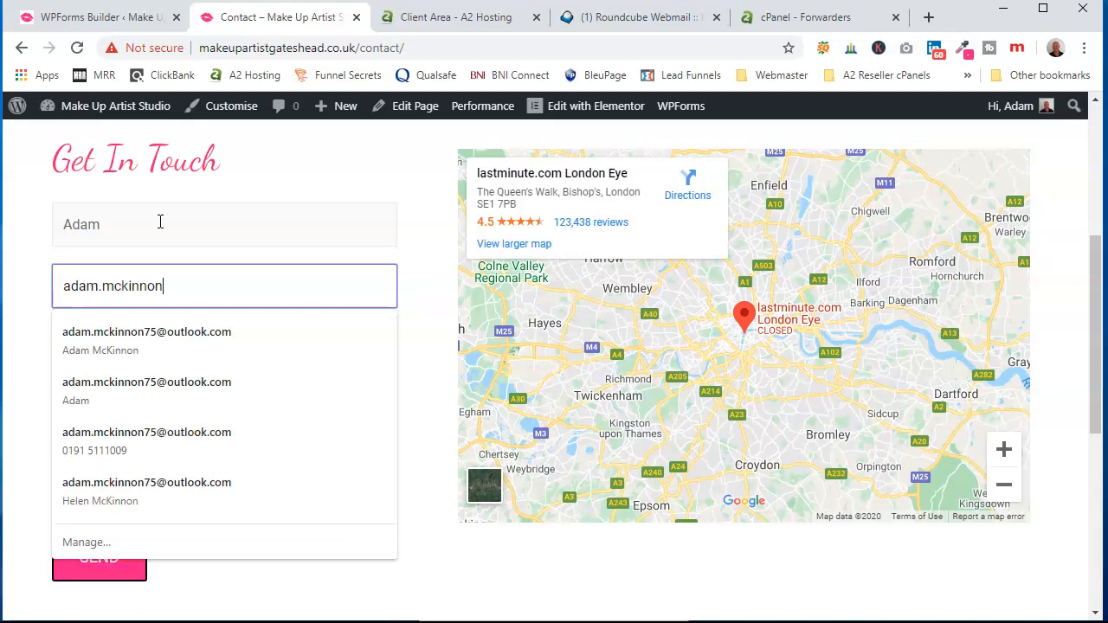
left_click(196, 342)
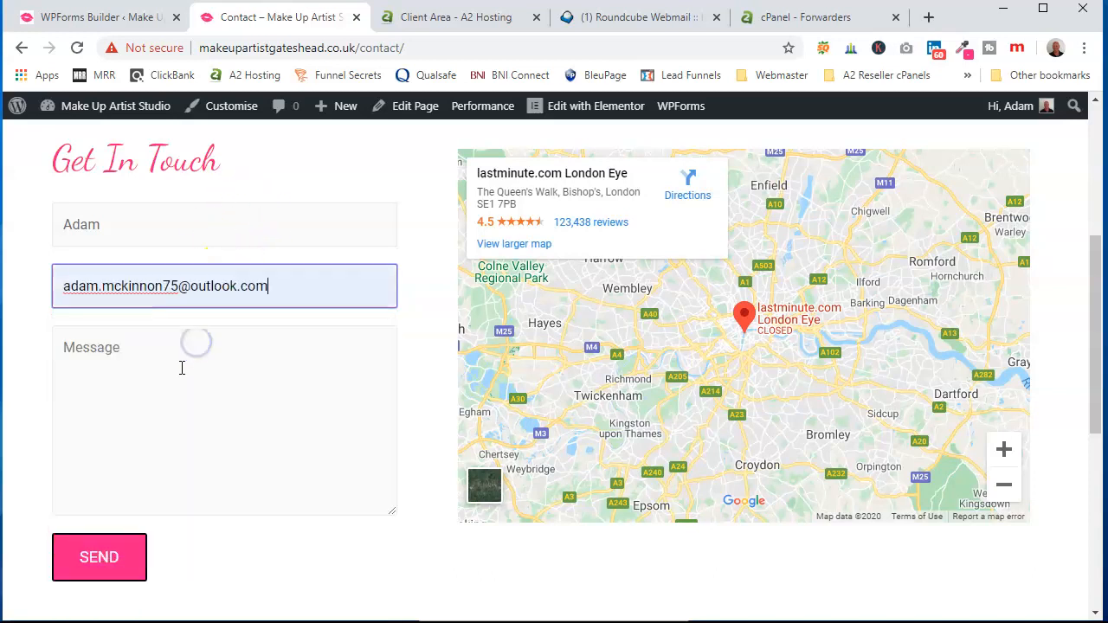
left_click(182, 368)
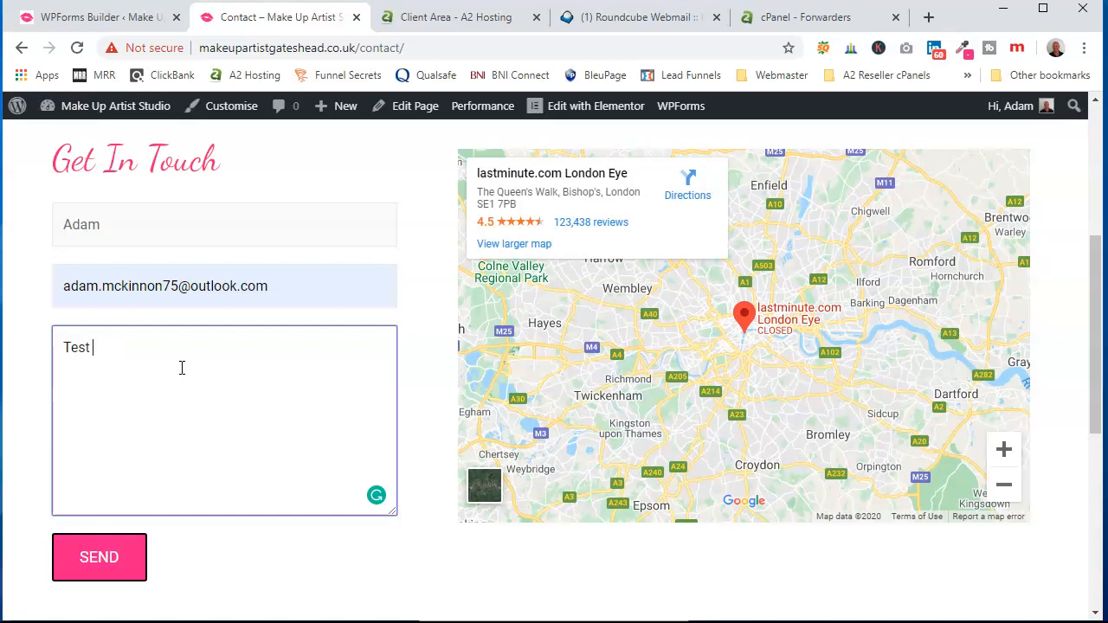
left_click(123, 561)
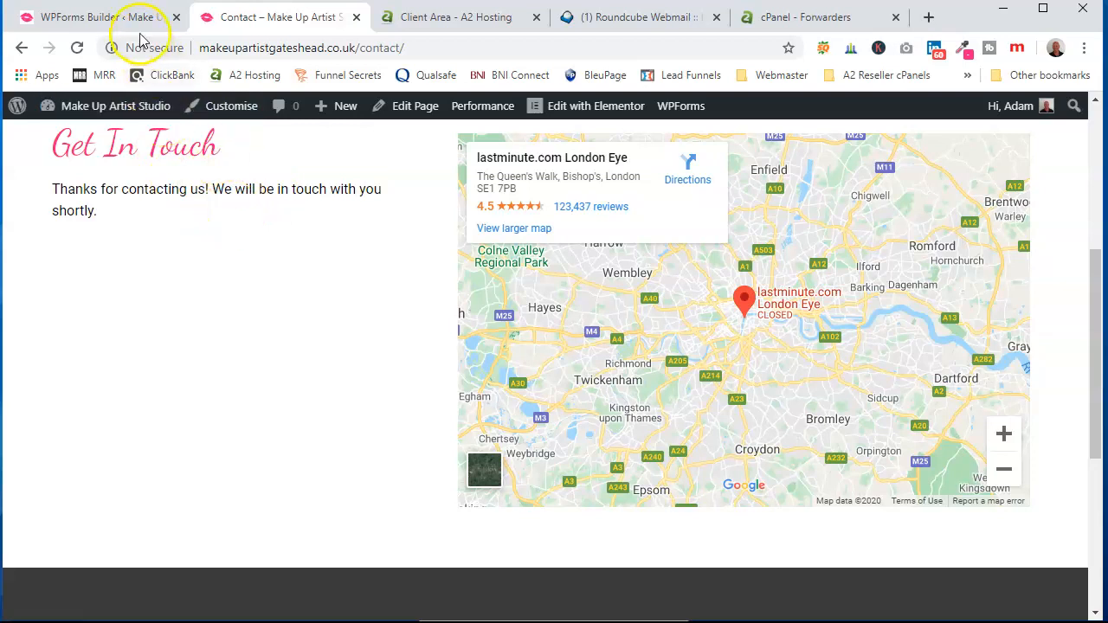
left_click(115, 20)
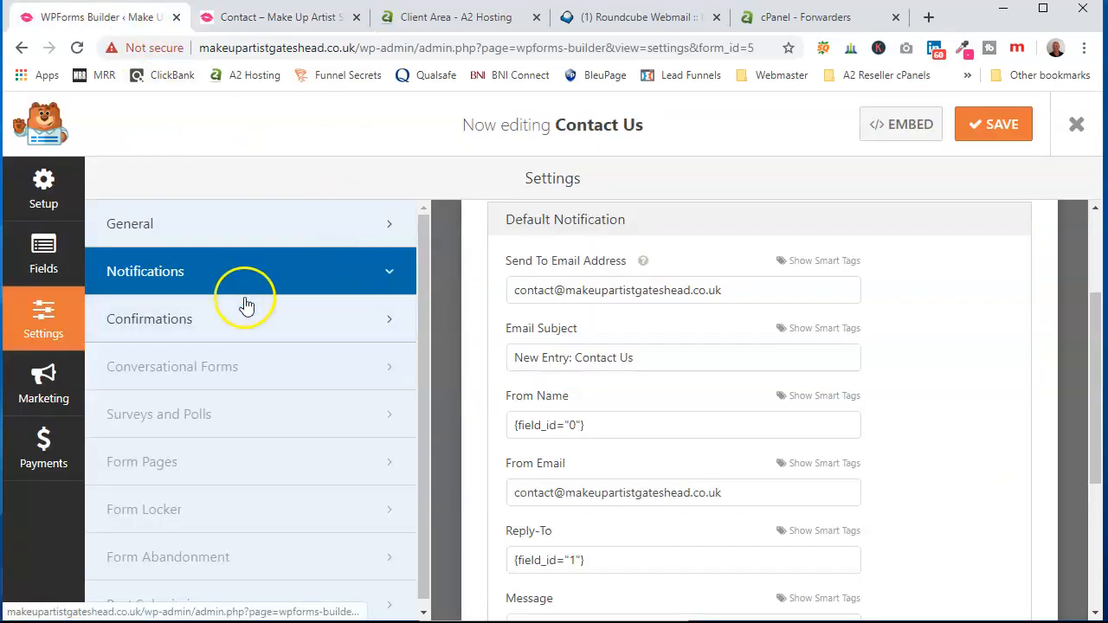
- View the Contact Us confirmation settings, then check the contact inbox in Roundcube
left_click(206, 332)
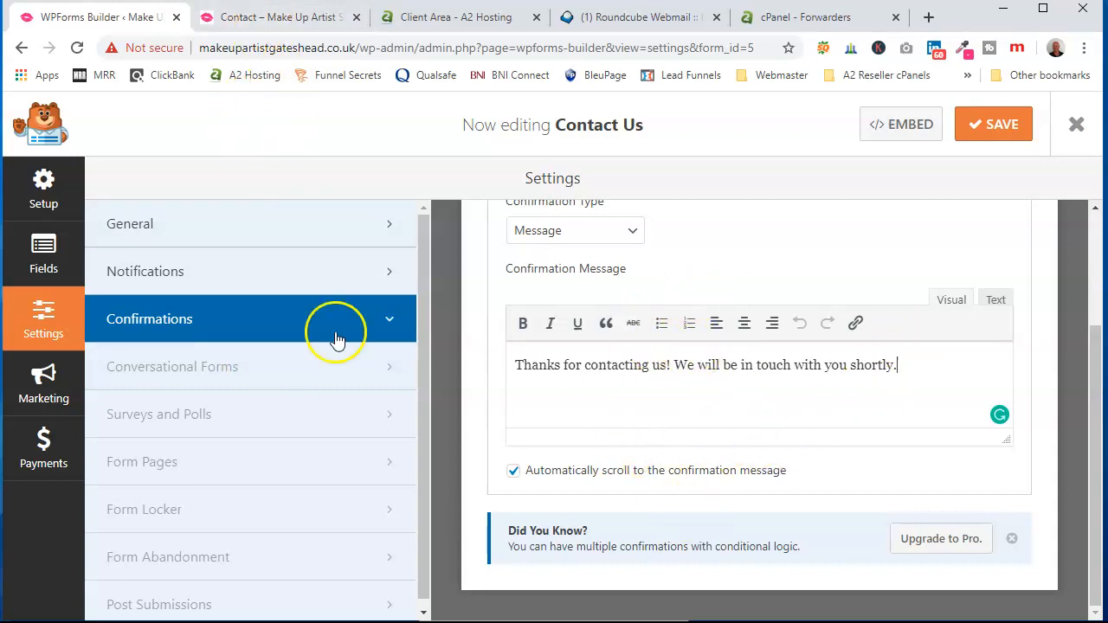
left_click(653, 19)
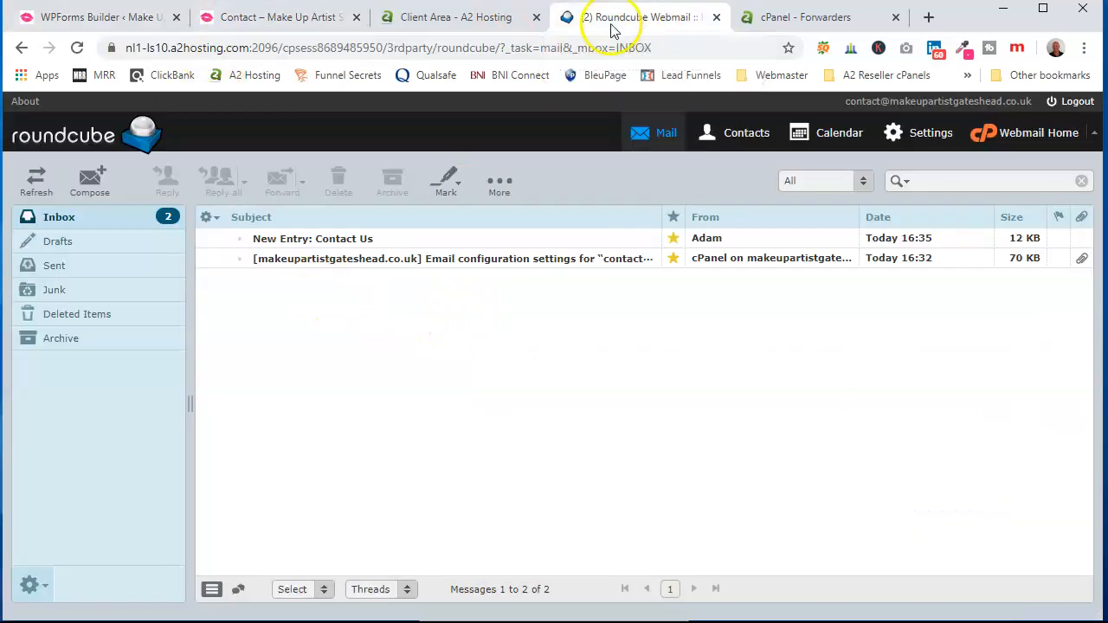
- Open the 'New Entry: Contact Us' email and read through the submitted details
left_click(330, 241)
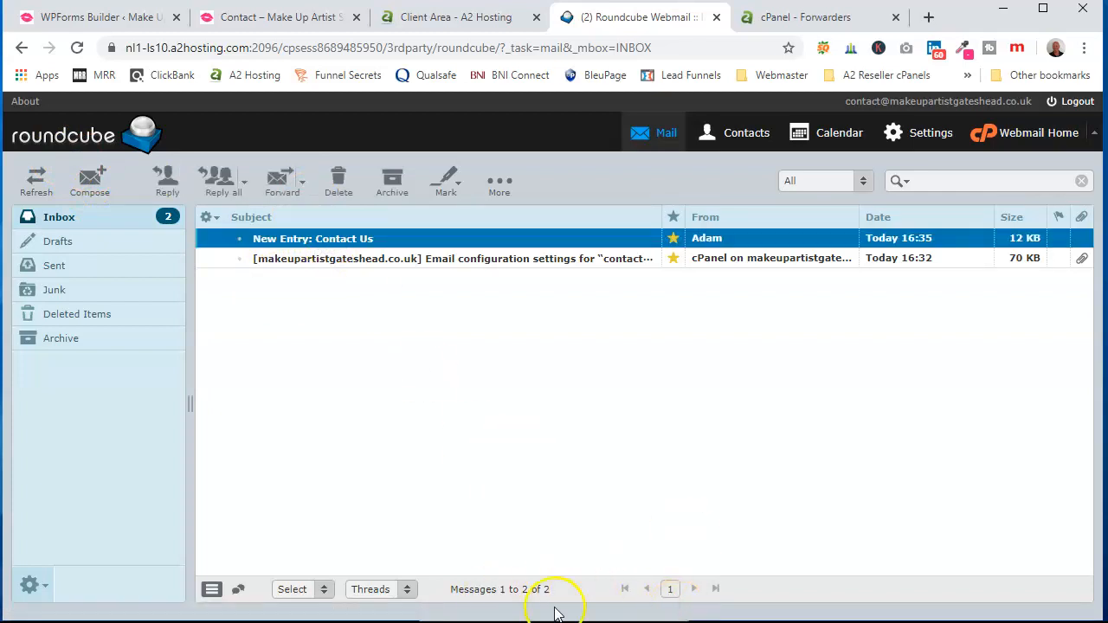
double_click(363, 239)
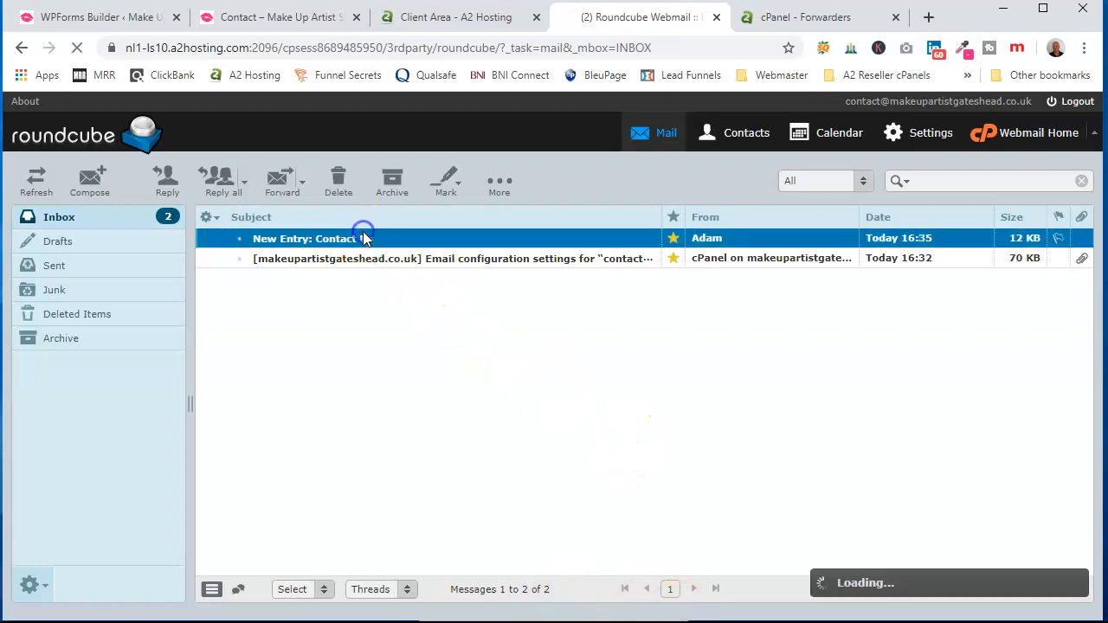
scroll(725, 493, "down", 2)
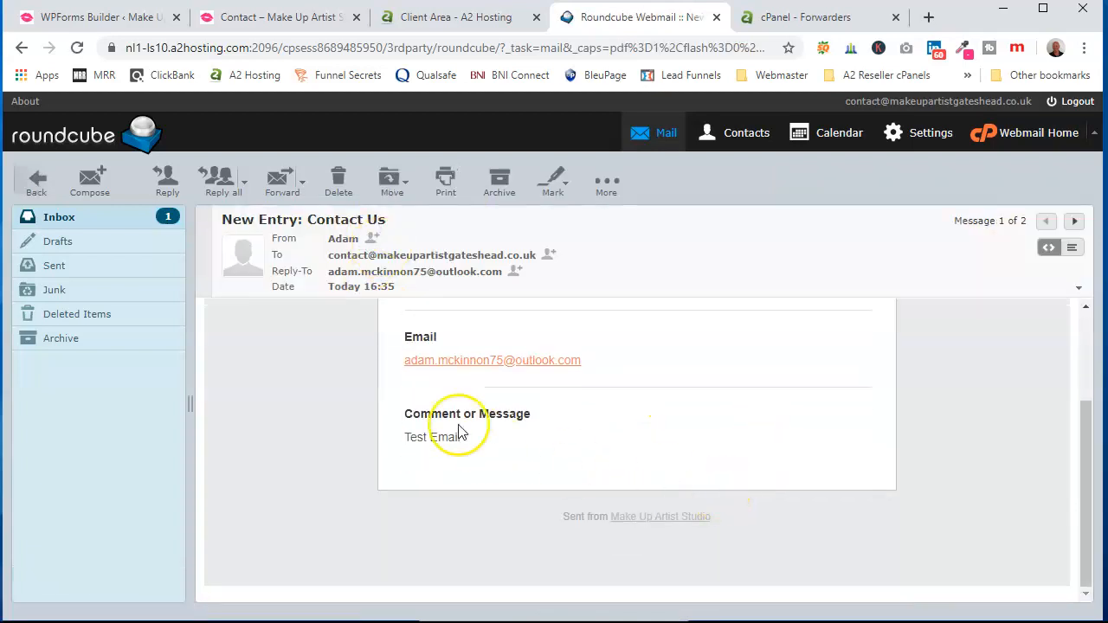
scroll(470, 453, "up", 2)
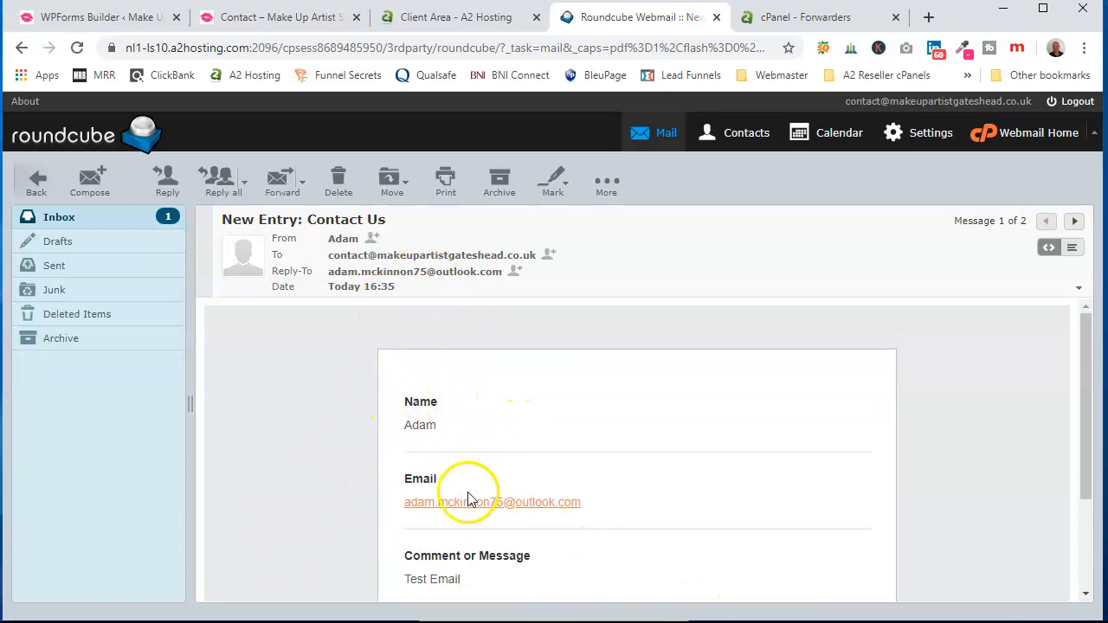
scroll(470, 493, "down", 1)
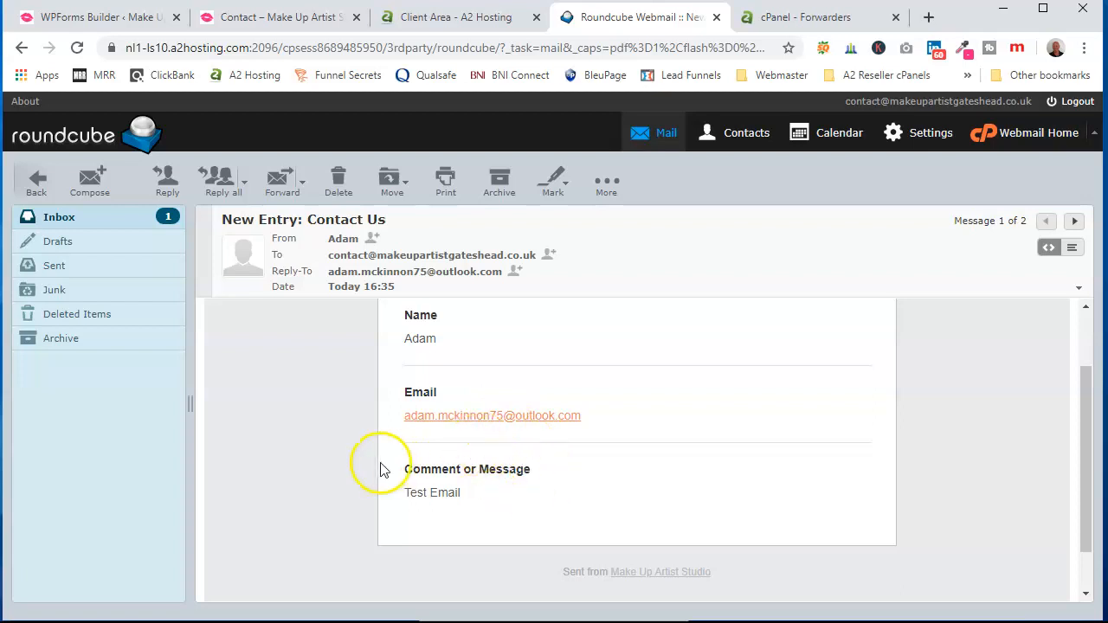
scroll(379, 468, "up", 1)
left_click(126, 18)
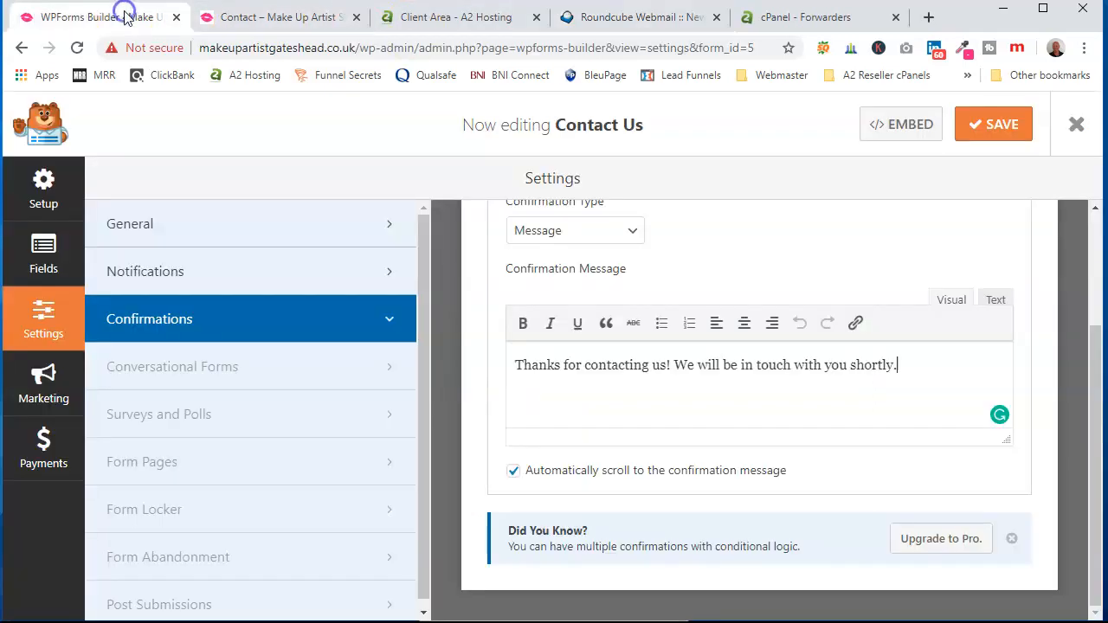
left_click(801, 19)
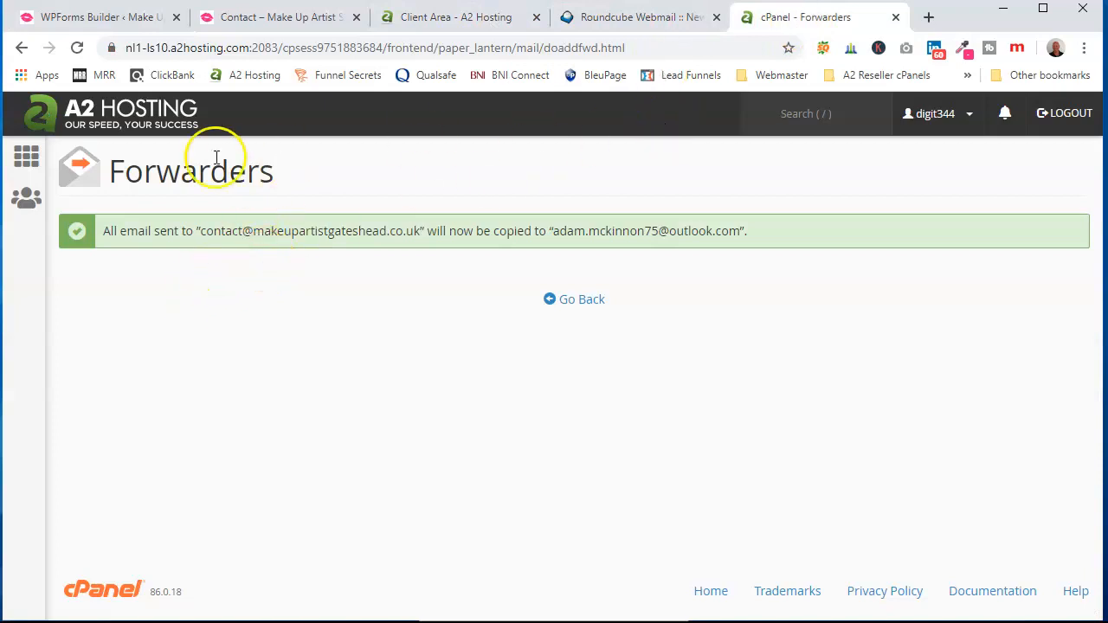
left_click(26, 156)
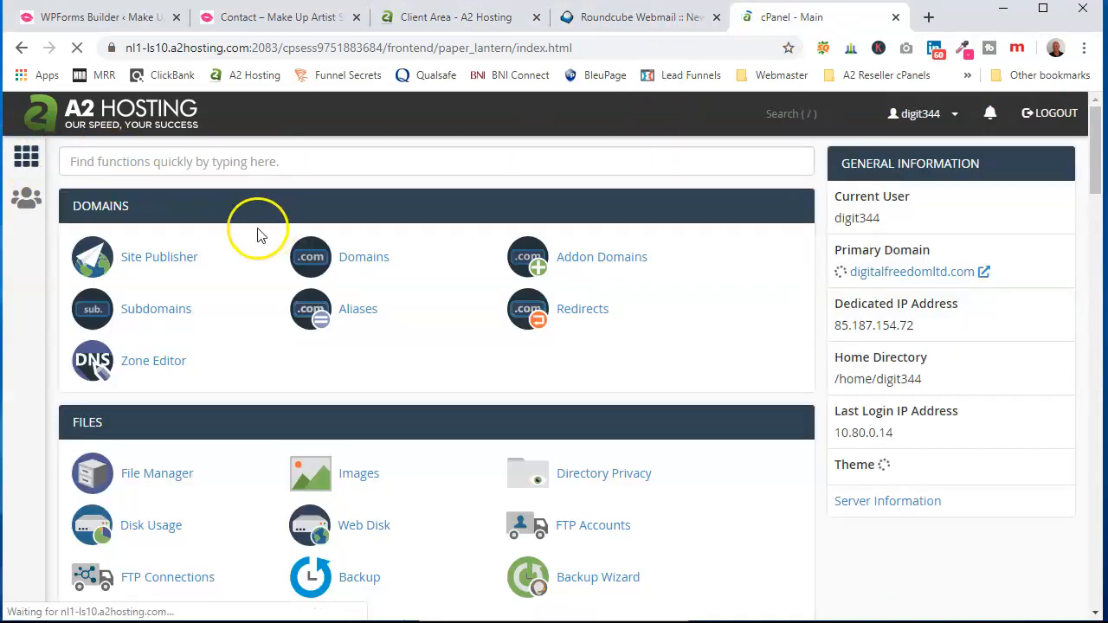
scroll(432, 504, "down", 2)
scroll(432, 504, "down", 2)
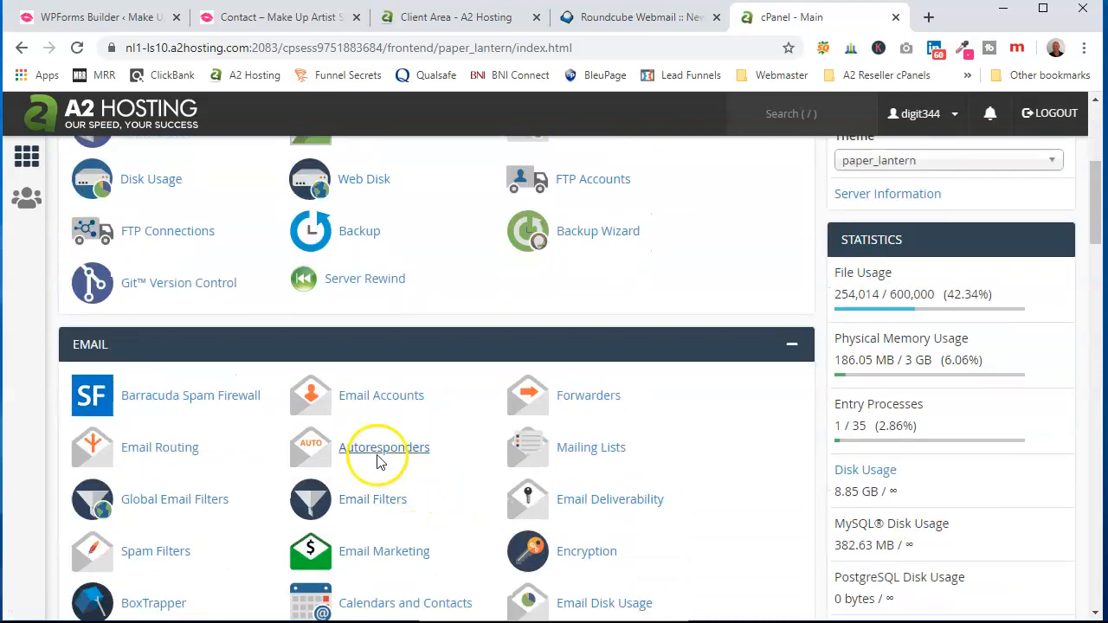
left_click(382, 407)
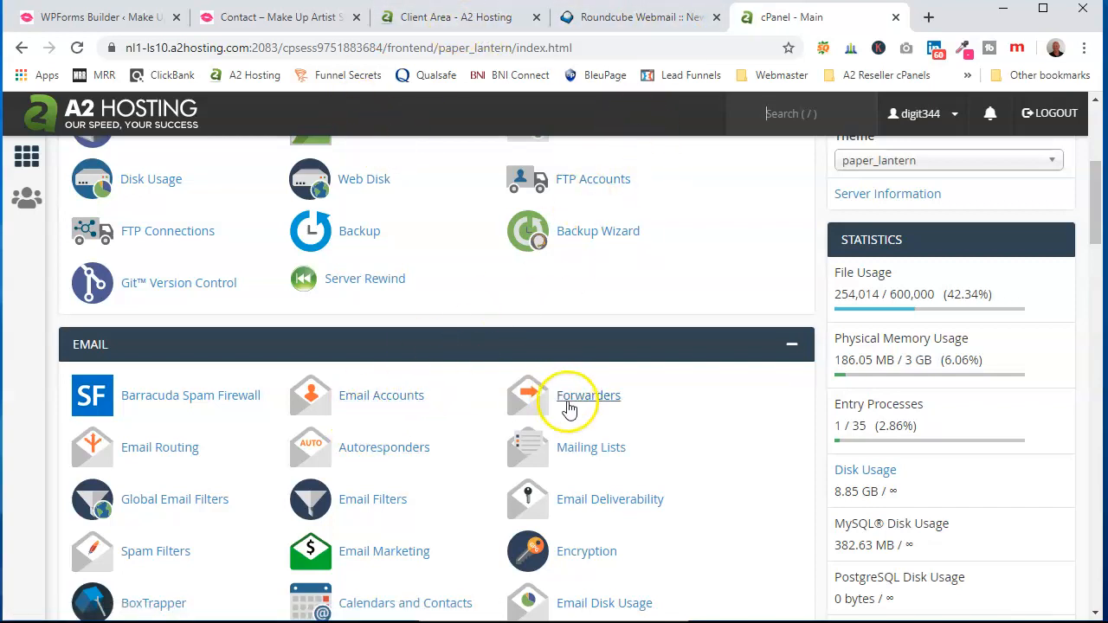
left_click(118, 26)
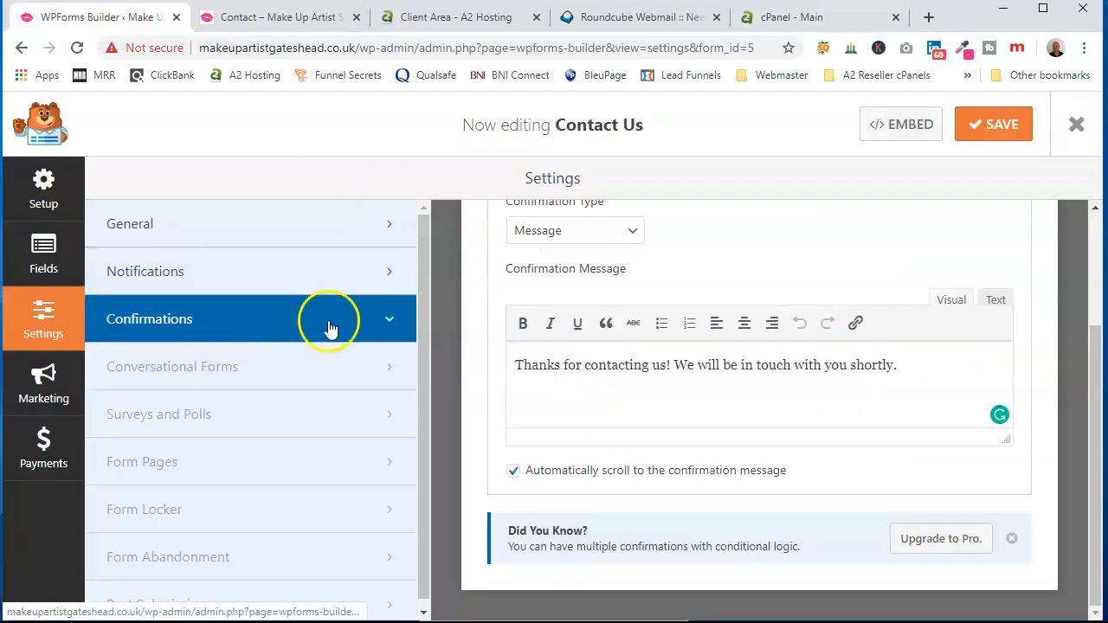
- Show the Contact Us form's notification settings, sending 'New Entry: Contact Us' to the site's contact address
left_click(261, 269)
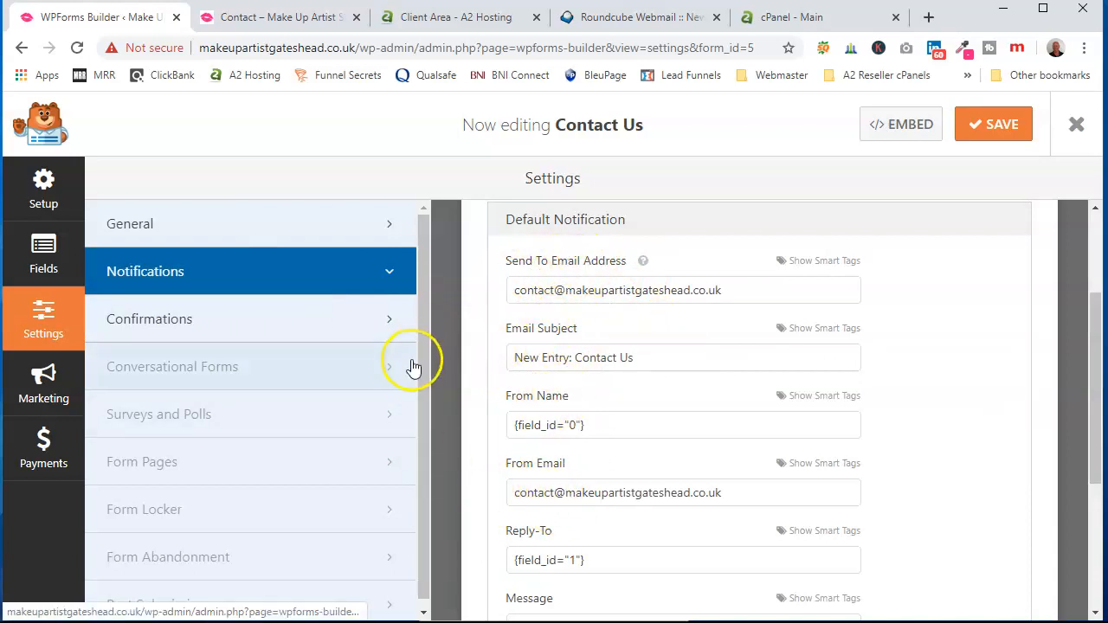
left_click_drag(422, 393, 418, 363)
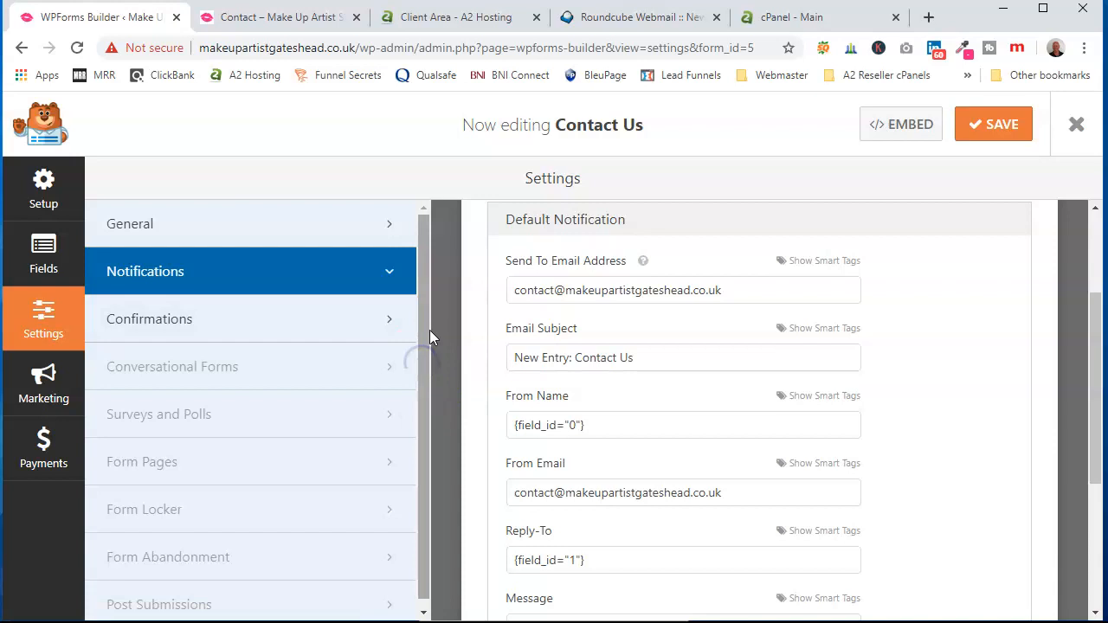